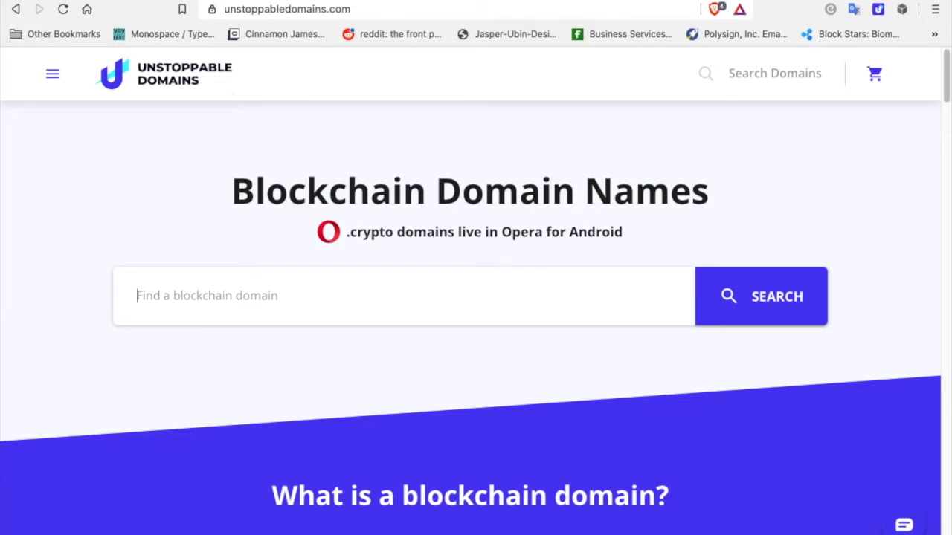
- Search Unstoppable Domains for paymemoney: .crypto is taken, .zil is available for $20.00
key("alt+Left")
type("pay")
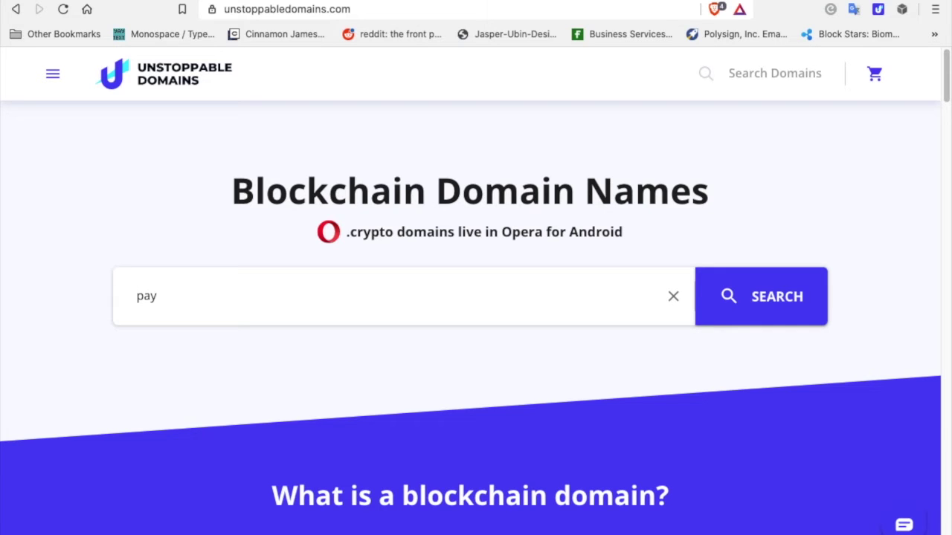
type("memoney")
key("Return")
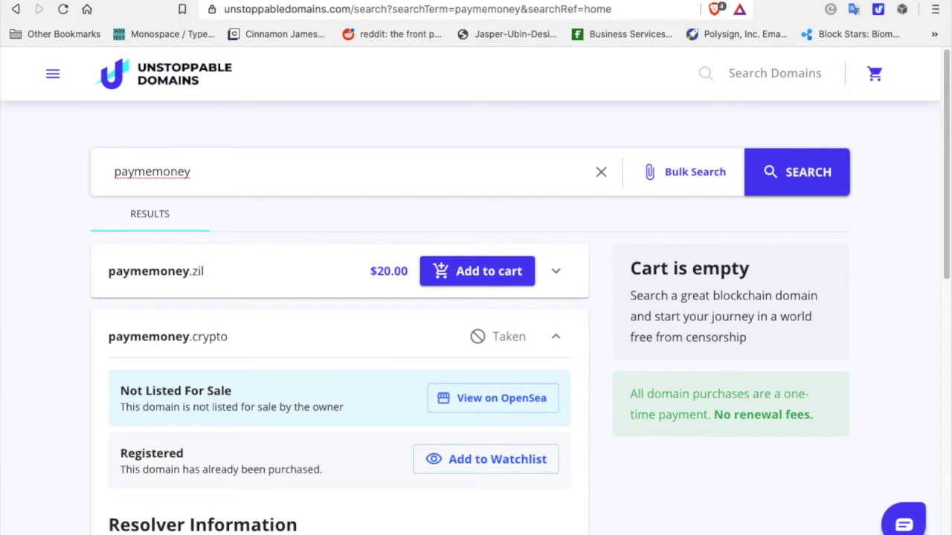
key("ctrl+Tab")
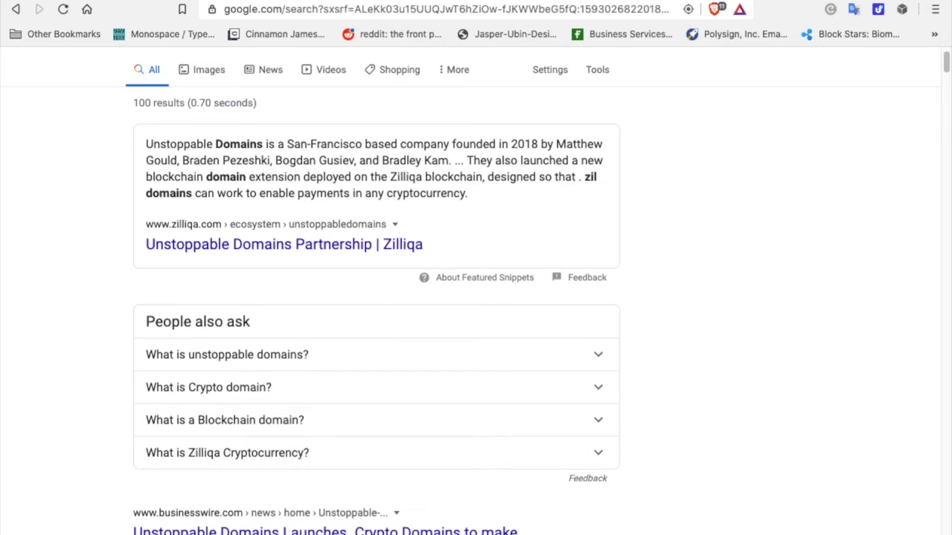
- Cycle to the next tab, the community article about claiming domains
key("ctrl+Tab")
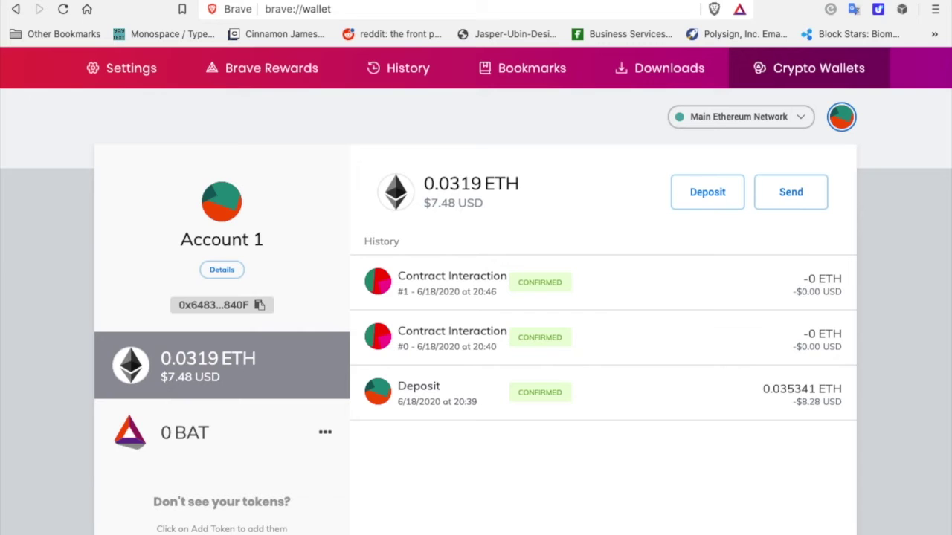
- Browse the Brave wallet's account list, then switch to the .crypto claiming guide
left_click(841, 119)
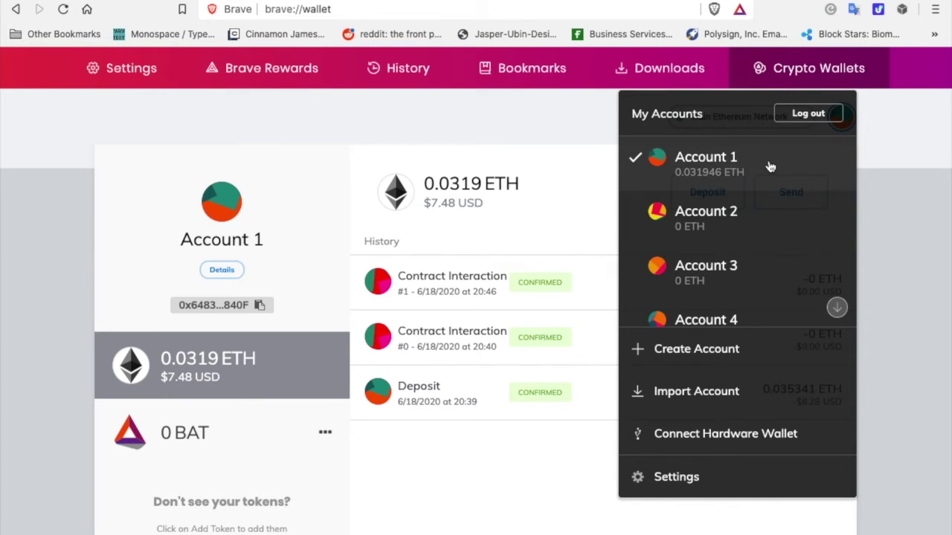
scroll(771, 167, "down", 2)
scroll(771, 167, "down", 5)
scroll(771, 167, "down", 3)
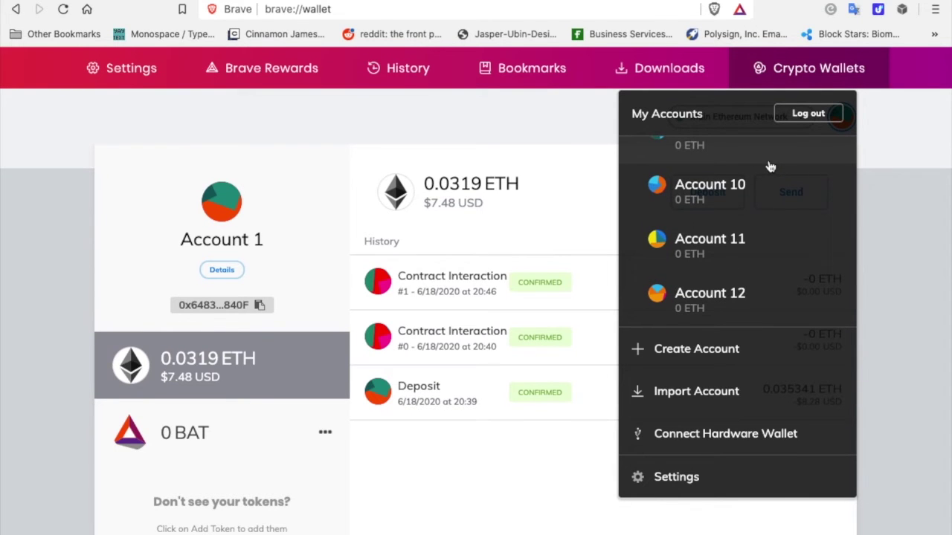
scroll(791, 206, "up", 5)
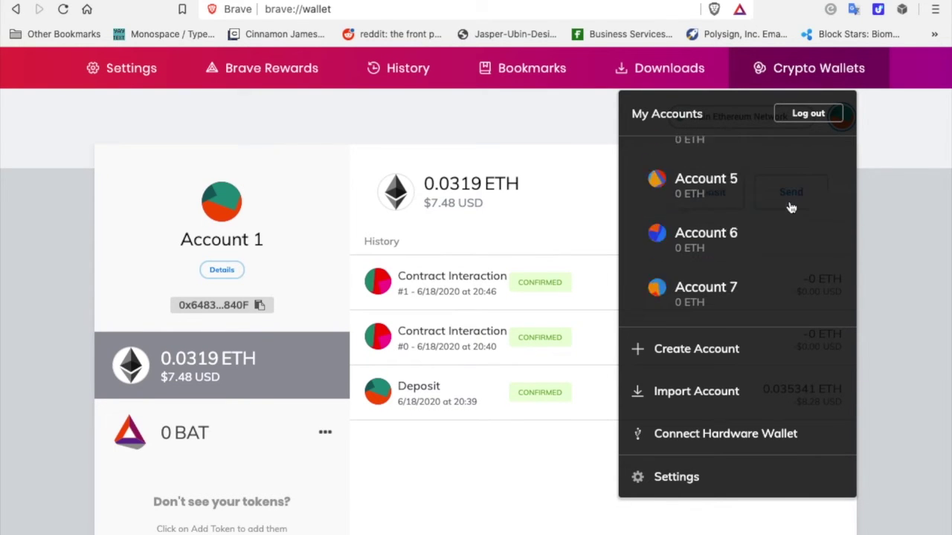
scroll(791, 205, "up", 4)
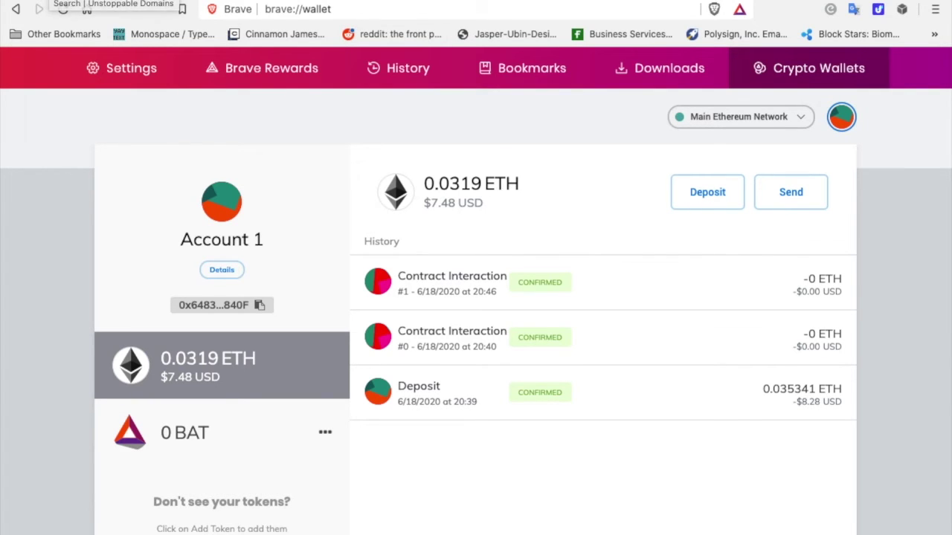
left_click(299, 3)
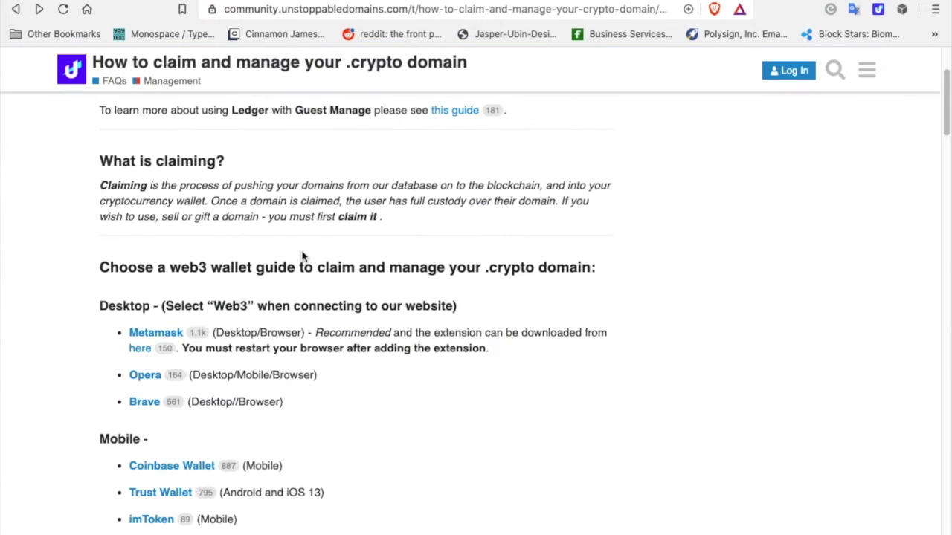
- Open the Brave entry in the wallet guide list and read through its claiming steps
scroll(117, 317, "down", 2)
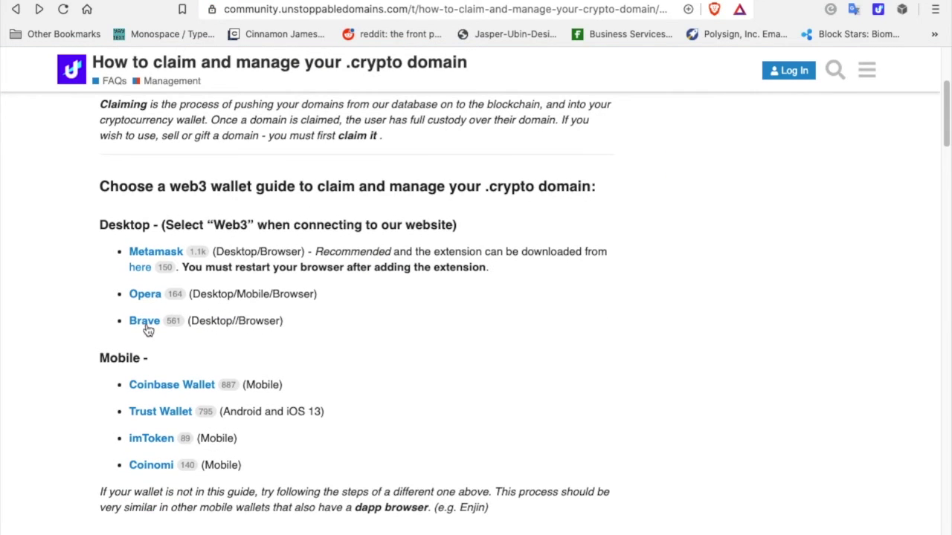
left_click(148, 324)
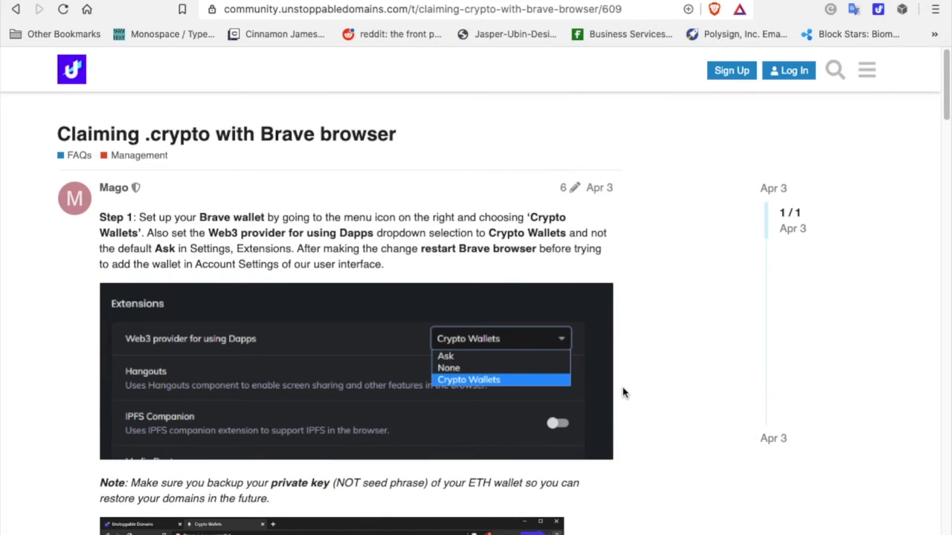
scroll(622, 391, "down", 4)
scroll(623, 392, "down", 3)
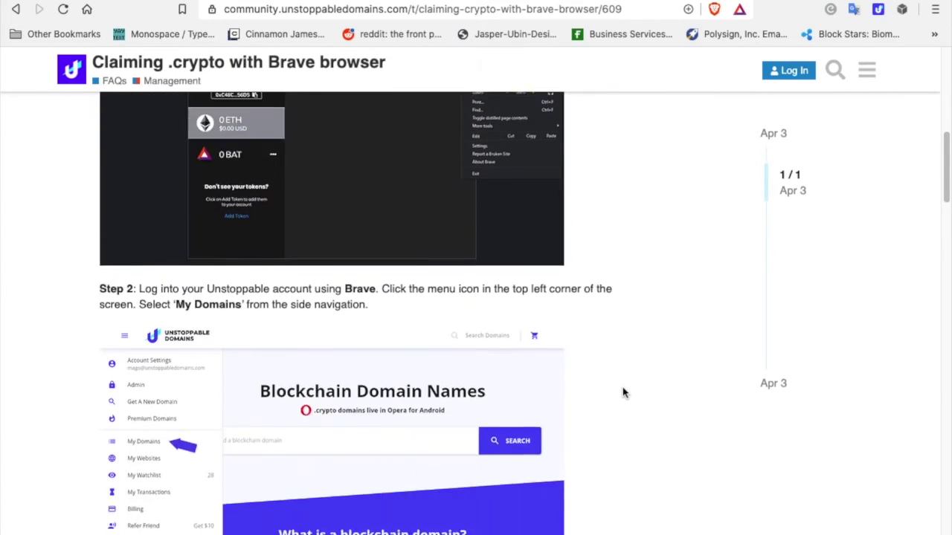
scroll(624, 393, "down", 3)
scroll(623, 393, "down", 4)
scroll(623, 393, "down", 2)
scroll(624, 392, "down", 4)
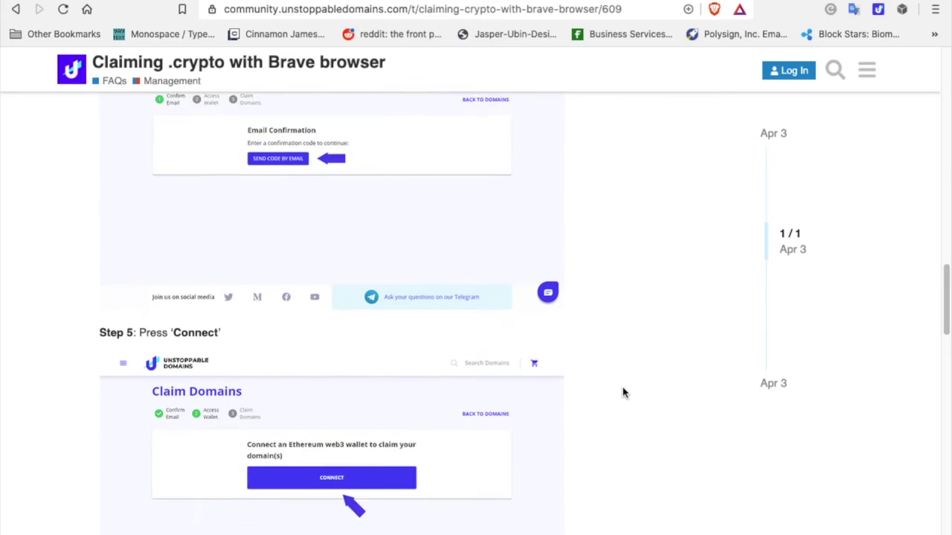
scroll(624, 393, "down", 2)
scroll(624, 393, "down", 4)
scroll(623, 393, "down", 2)
scroll(623, 392, "down", 4)
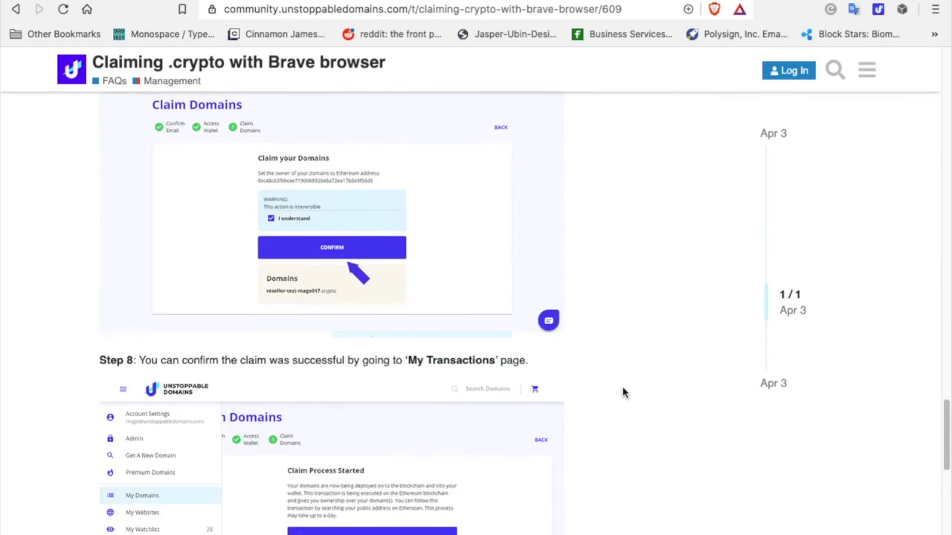
scroll(623, 393, "down", 5)
scroll(623, 393, "down", 1)
scroll(624, 392, "up", 20)
scroll(623, 393, "up", 10)
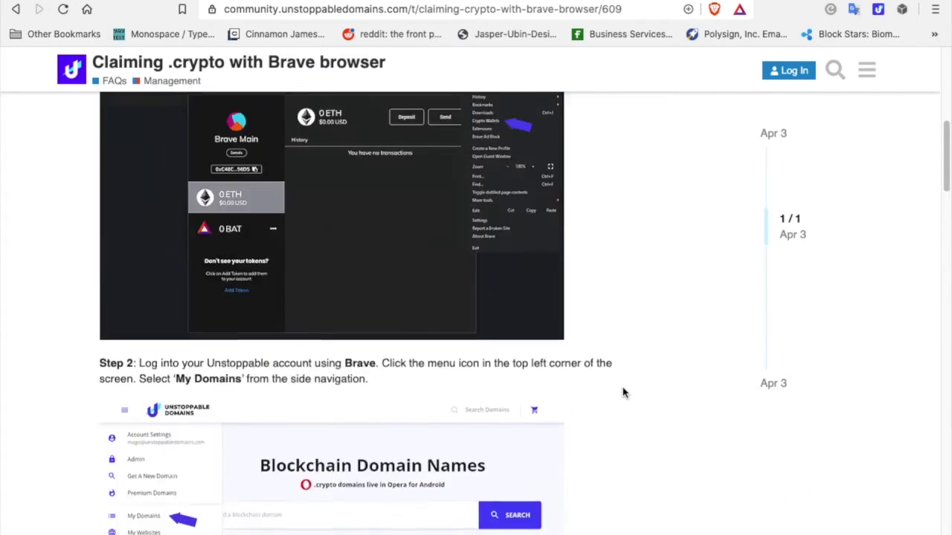
scroll(624, 393, "up", 5)
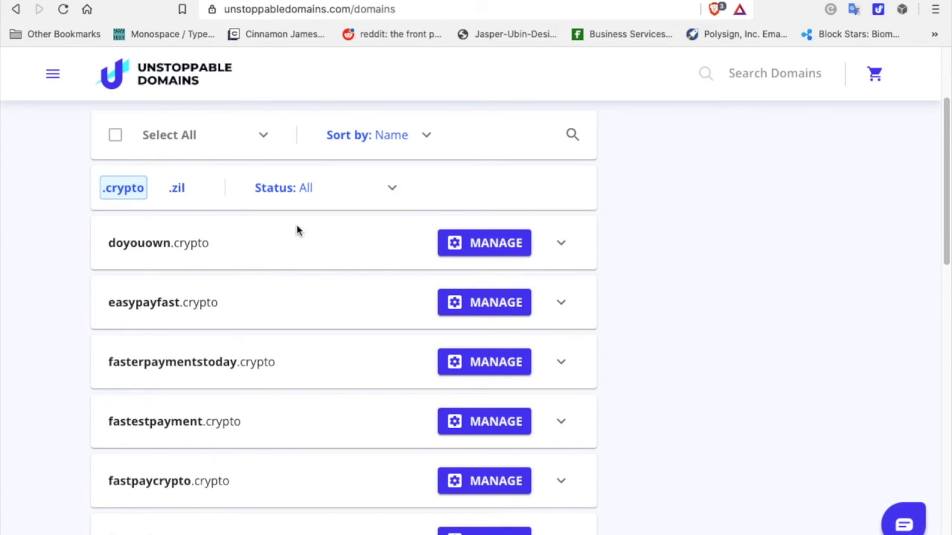
- Scroll the owned domains list to jamesrule.crypto and open its management page
scroll(291, 247, "down", 3)
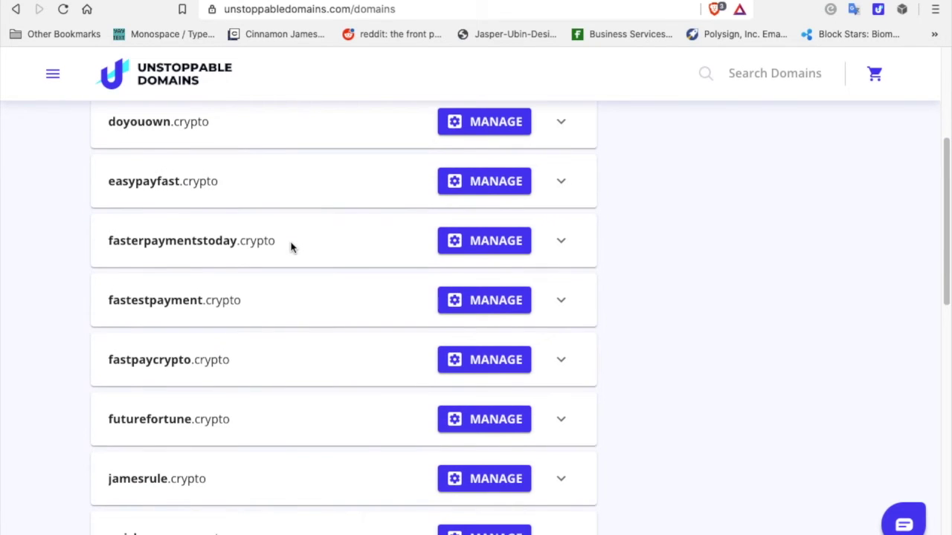
scroll(291, 246, "down", 2)
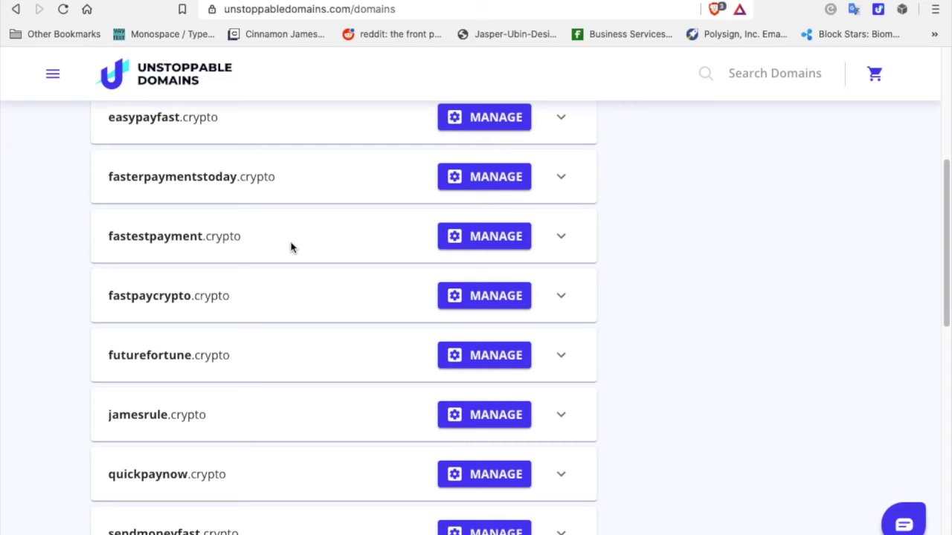
scroll(291, 246, "down", 3)
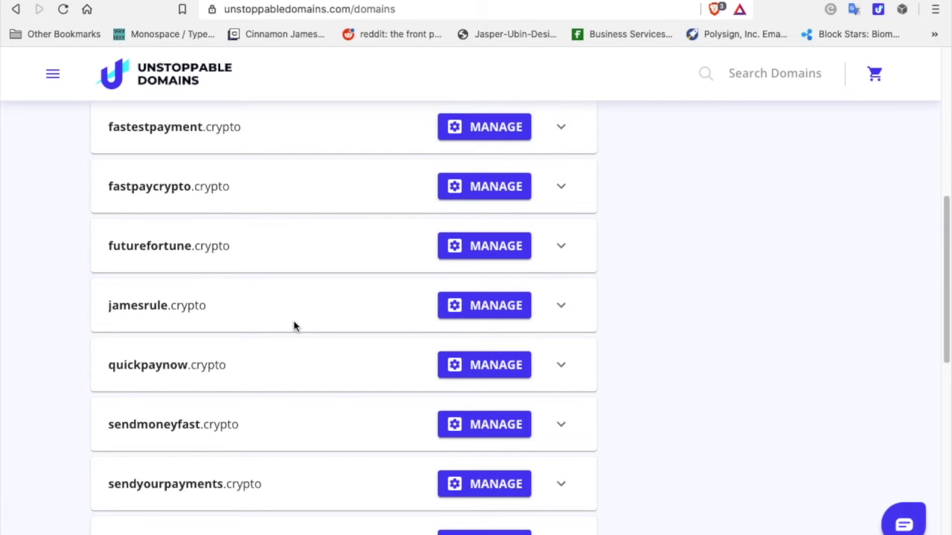
scroll(294, 323, "down", 3)
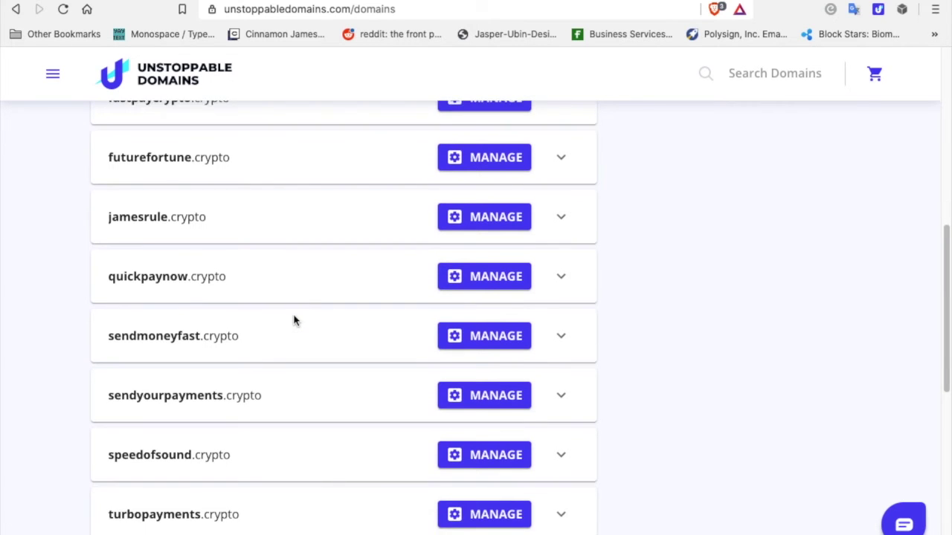
scroll(294, 321, "up", 10)
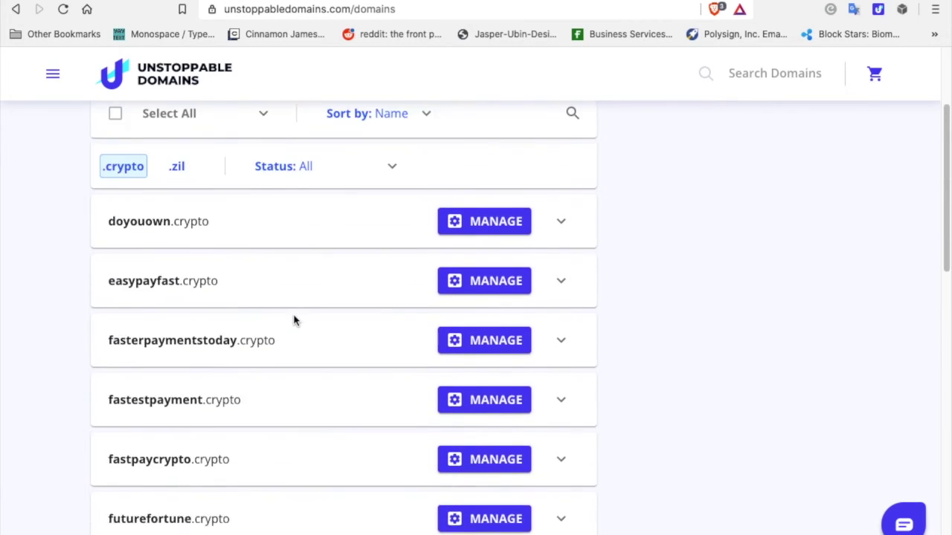
scroll(294, 320, "up", 2)
scroll(294, 320, "down", 1)
scroll(294, 320, "down", 4)
scroll(294, 321, "down", 4)
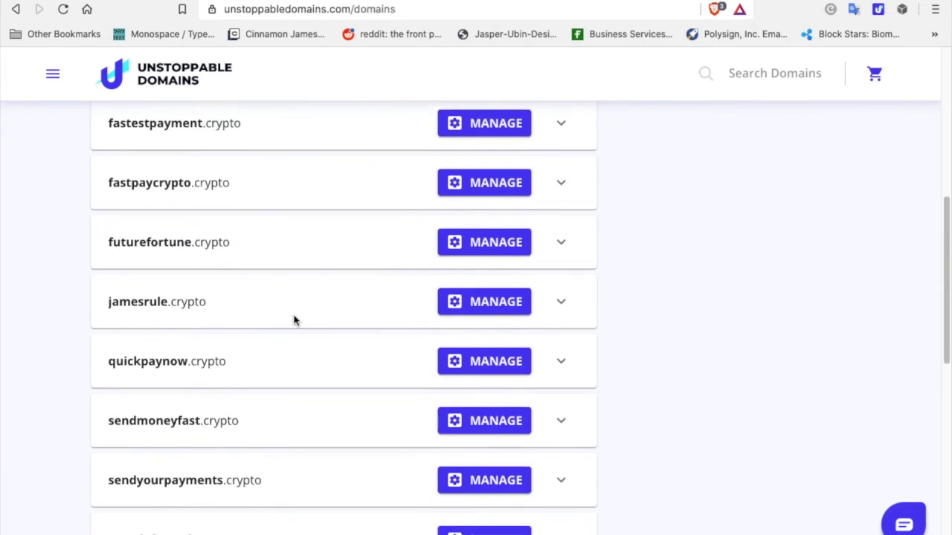
scroll(294, 321, "down", 3)
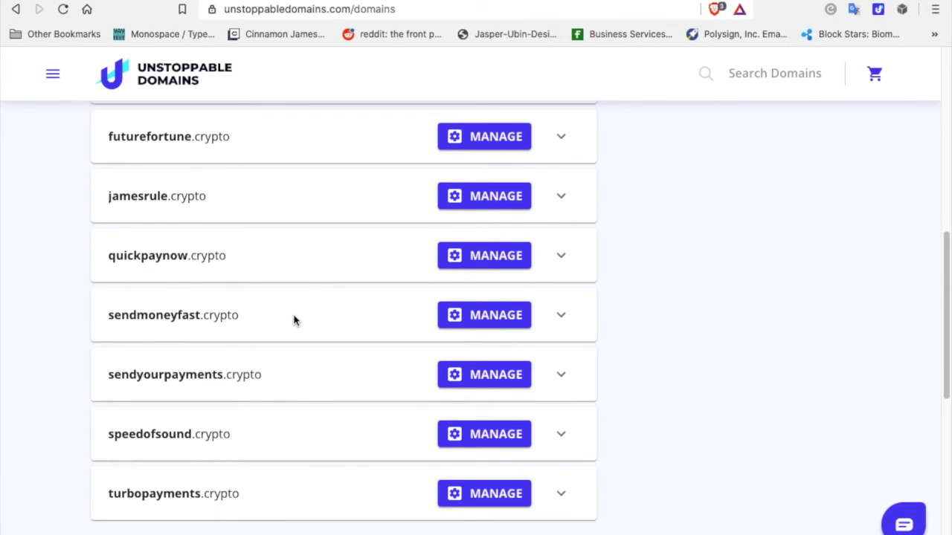
scroll(294, 320, "up", 1)
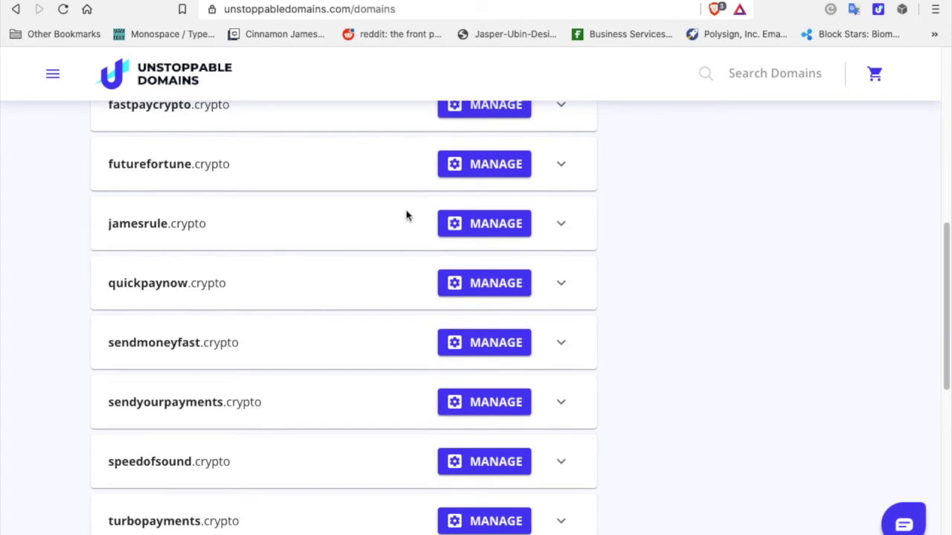
left_click(500, 225)
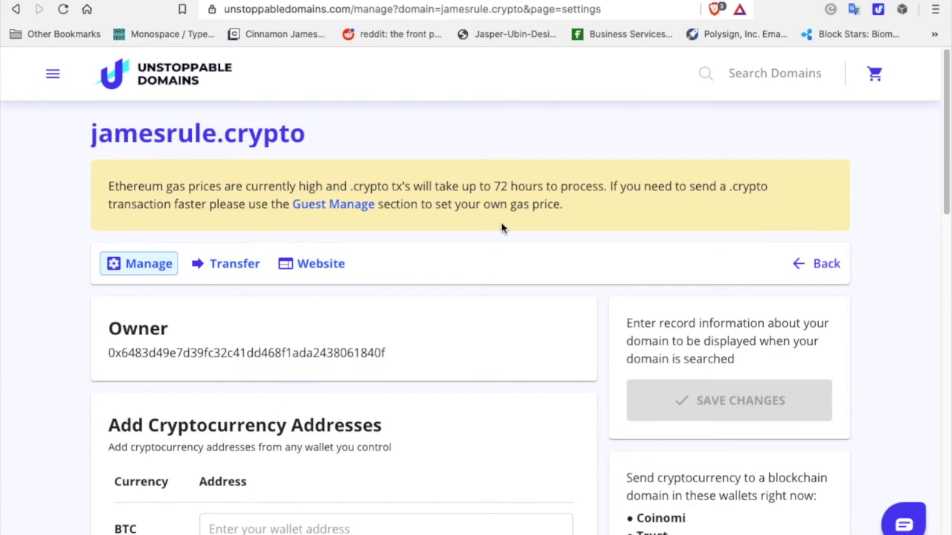
scroll(501, 222, "down", 5)
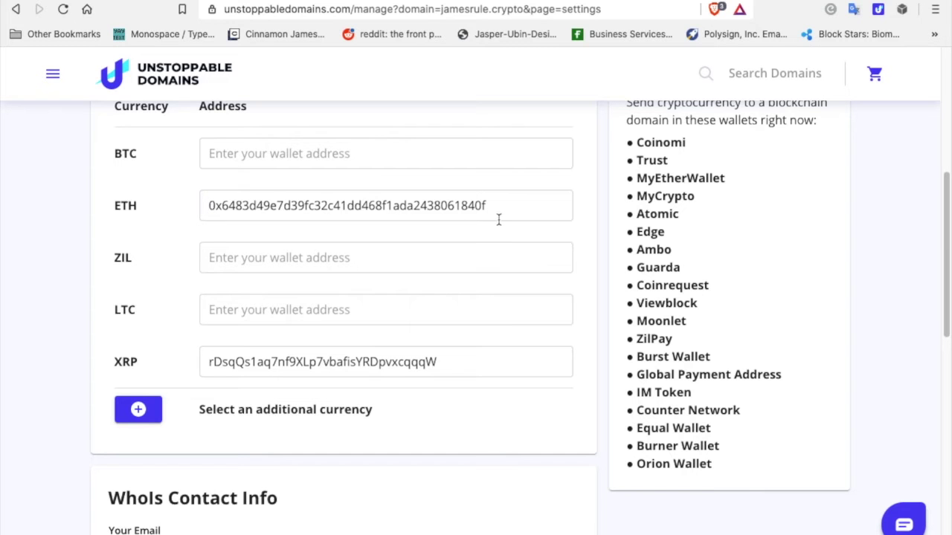
scroll(499, 221, "up", 3)
scroll(499, 222, "up", 2)
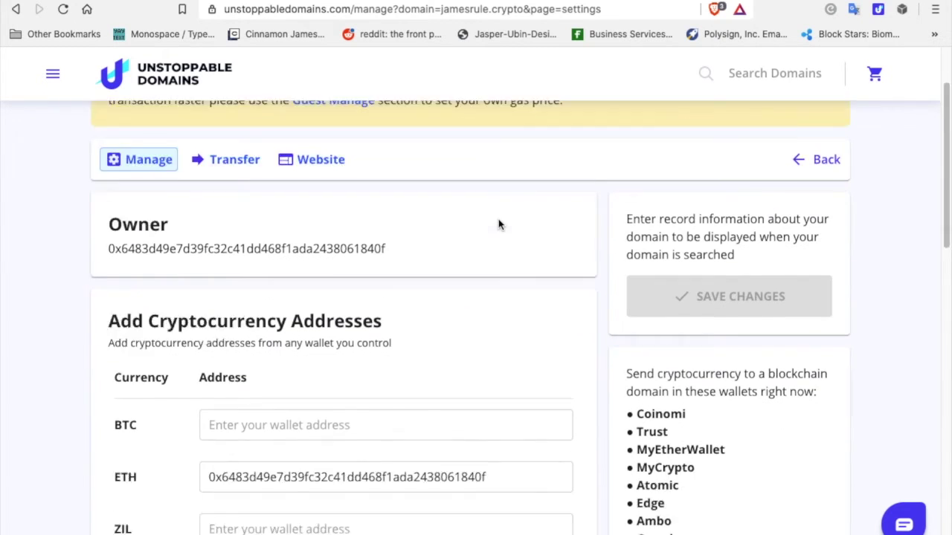
scroll(499, 220, "down", 6)
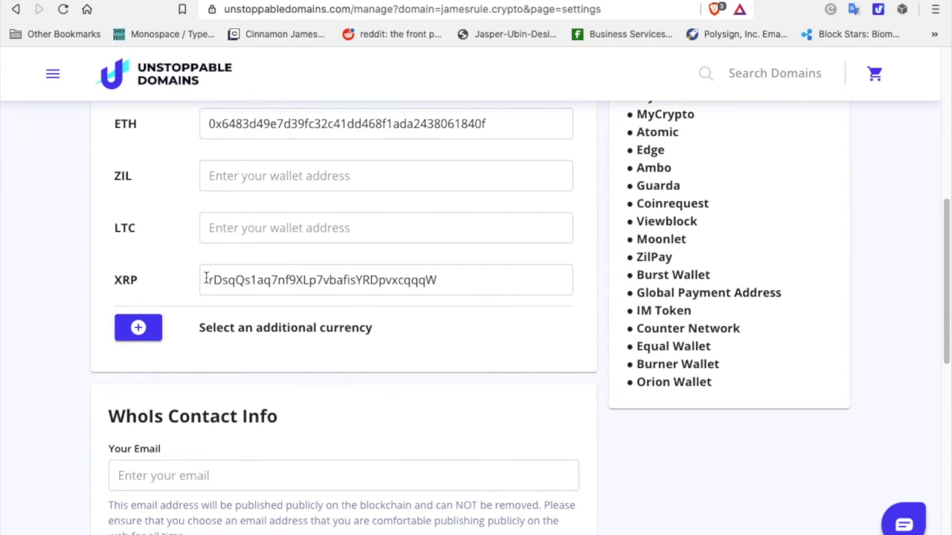
scroll(467, 276, "up", 2)
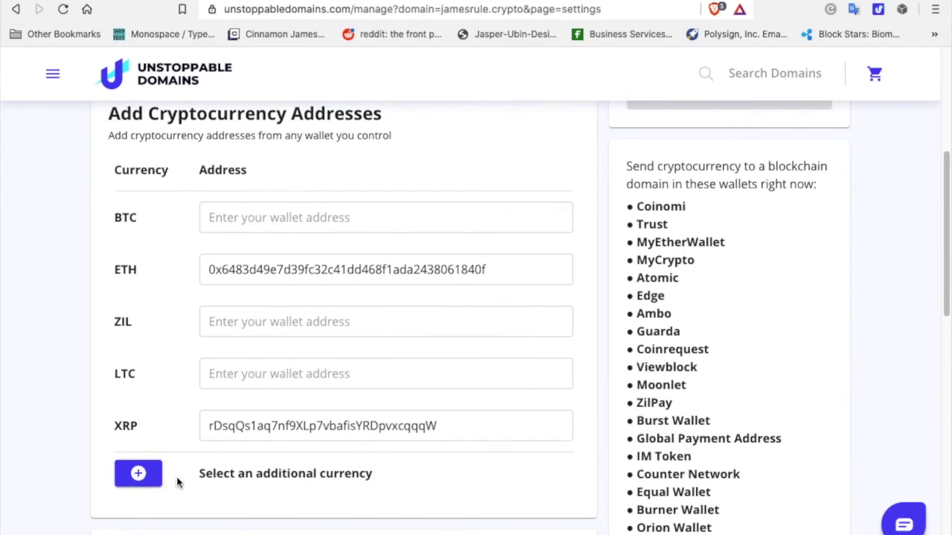
left_click(139, 474)
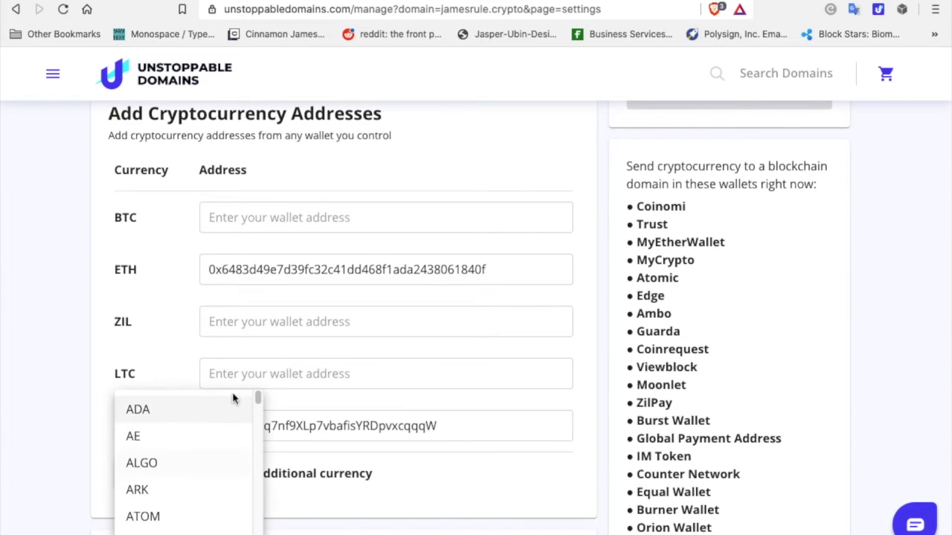
scroll(202, 446, "down", 1)
scroll(202, 445, "down", 3)
scroll(202, 445, "down", 2)
scroll(202, 445, "down", 2)
scroll(203, 446, "down", 2)
scroll(203, 446, "down", 2)
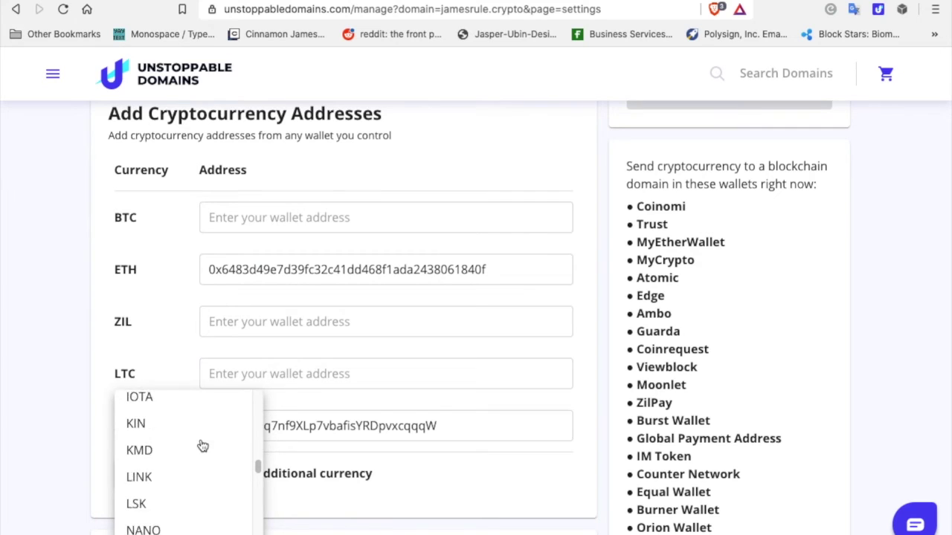
scroll(202, 445, "down", 2)
scroll(203, 446, "down", 1)
scroll(202, 446, "down", 2)
scroll(202, 445, "down", 3)
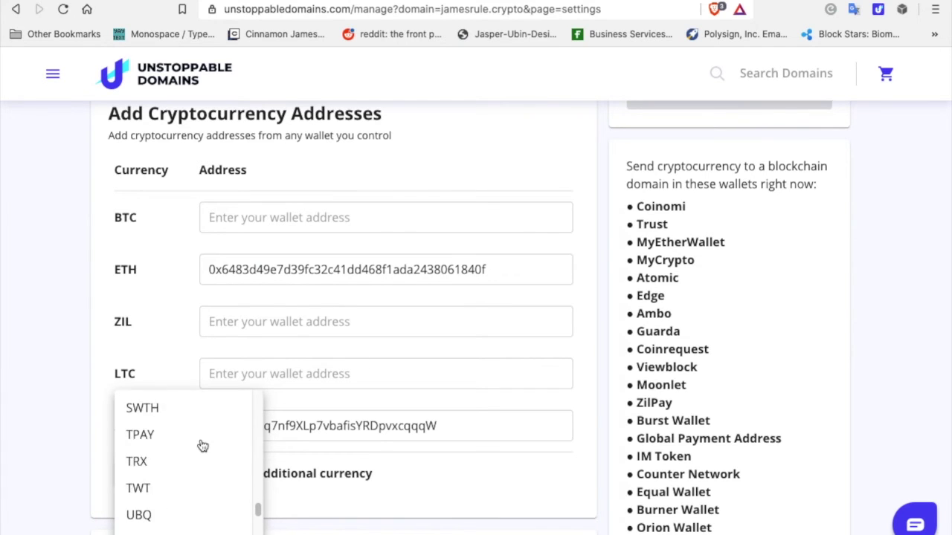
scroll(202, 445, "down", 2)
scroll(202, 446, "down", 2)
scroll(202, 445, "down", 3)
scroll(202, 446, "down", 2)
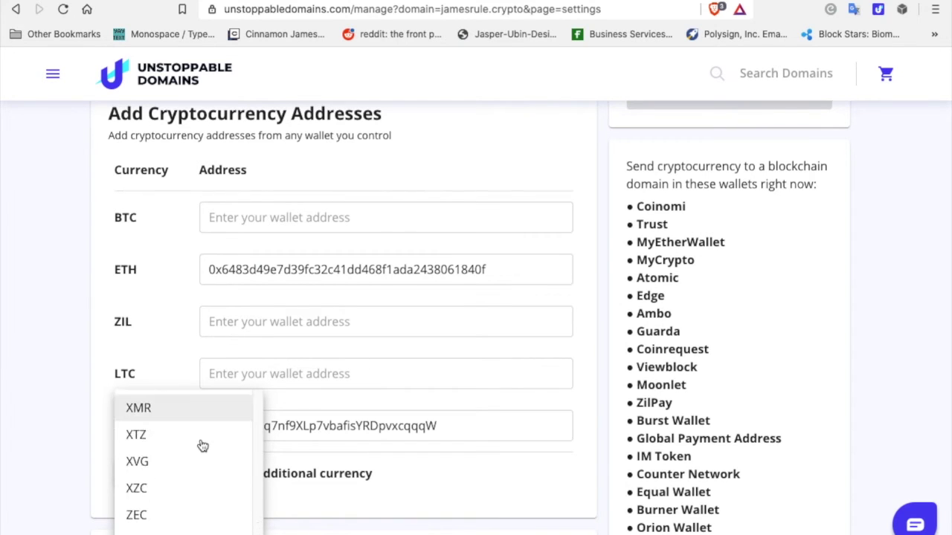
scroll(202, 446, "up", 1)
scroll(202, 446, "up", 1)
scroll(202, 446, "up", 1)
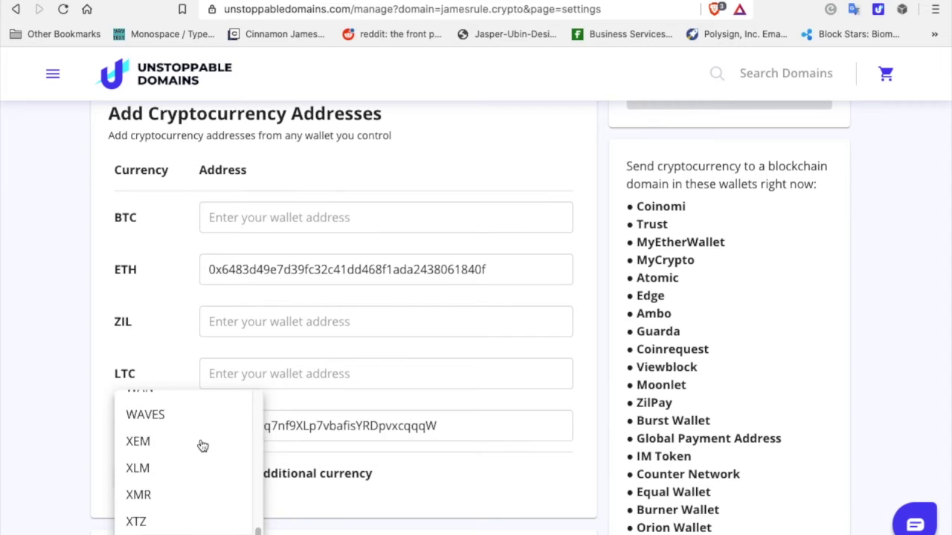
scroll(203, 445, "up", 1)
scroll(203, 446, "up", 2)
scroll(202, 445, "up", 1)
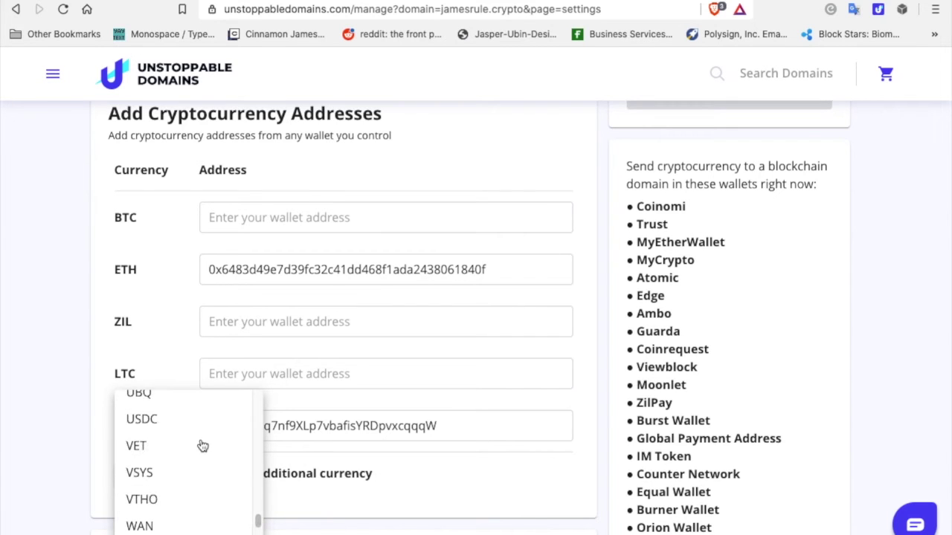
scroll(202, 446, "up", 2)
scroll(202, 446, "up", 3)
scroll(202, 446, "up", 5)
scroll(202, 445, "up", 5)
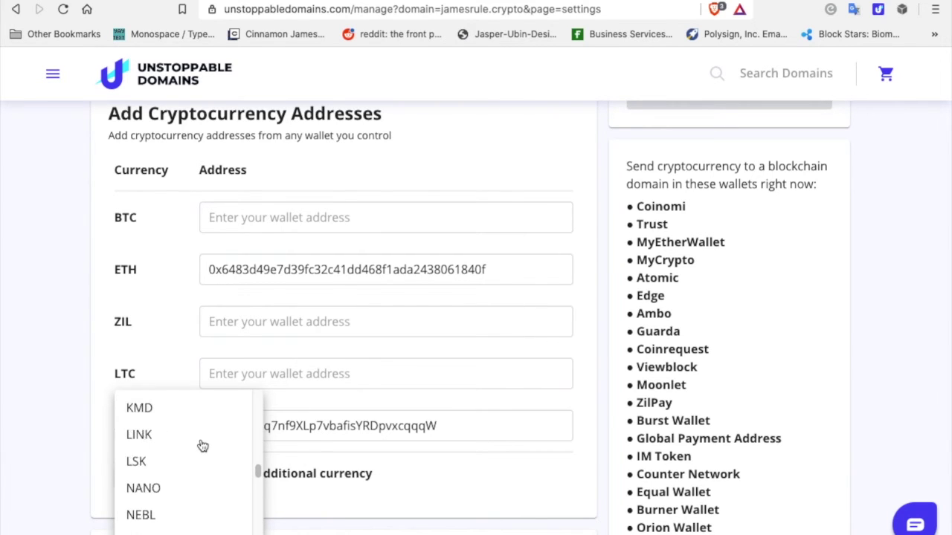
scroll(202, 445, "up", 5)
left_click(362, 388)
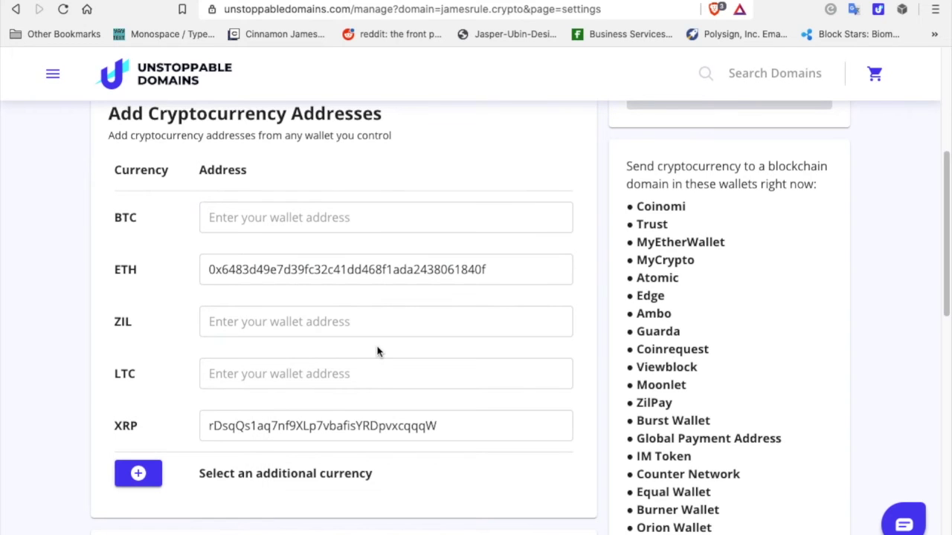
scroll(377, 351, "up", 5)
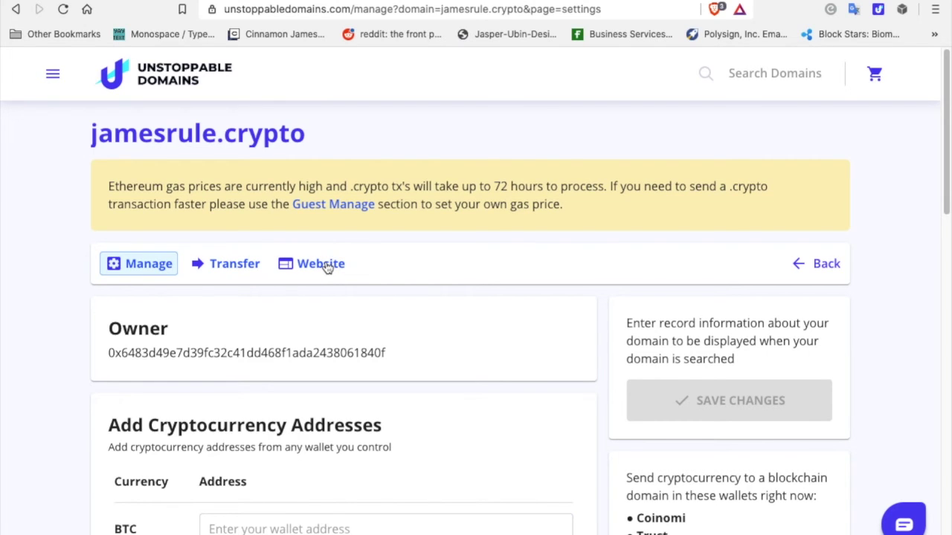
left_click(328, 268)
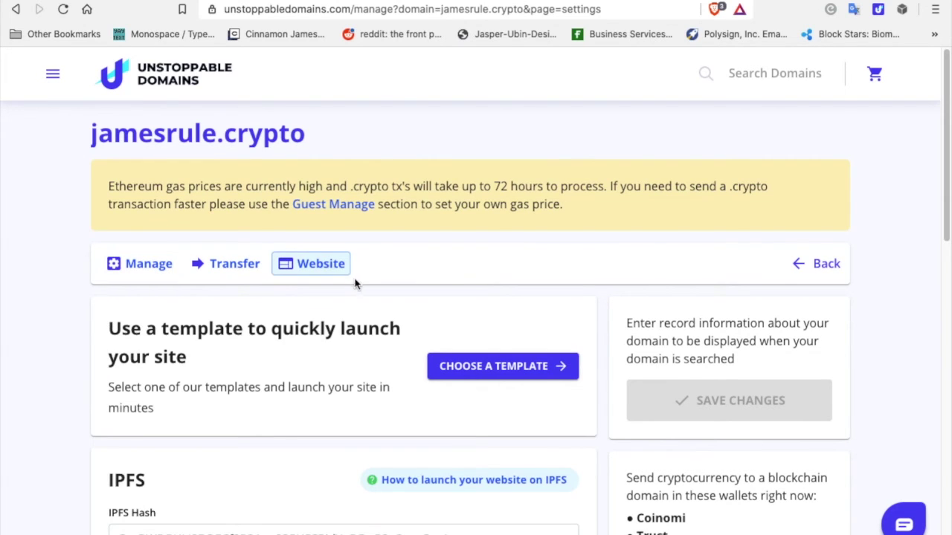
- Start a template for jamesrule.crypto and pick the Personal page type
scroll(353, 364, "down", 3)
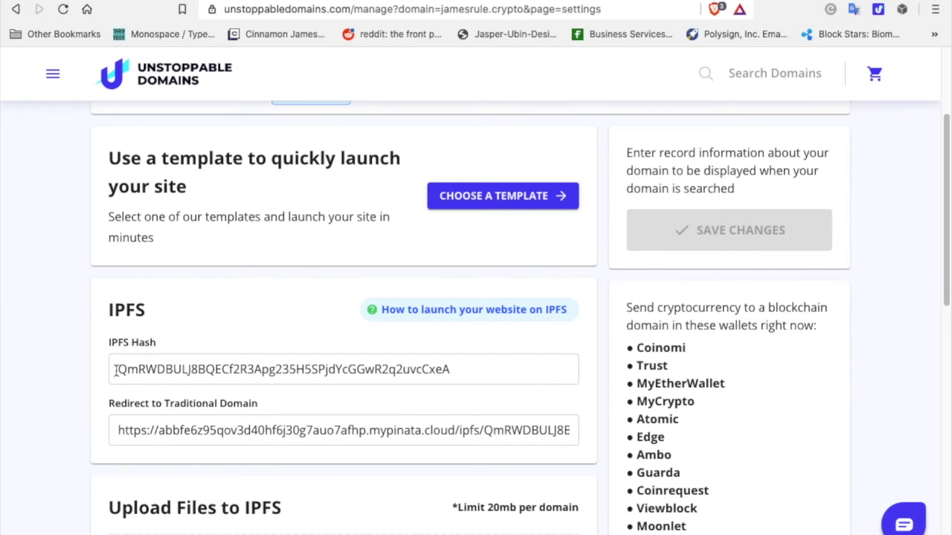
left_click(492, 196)
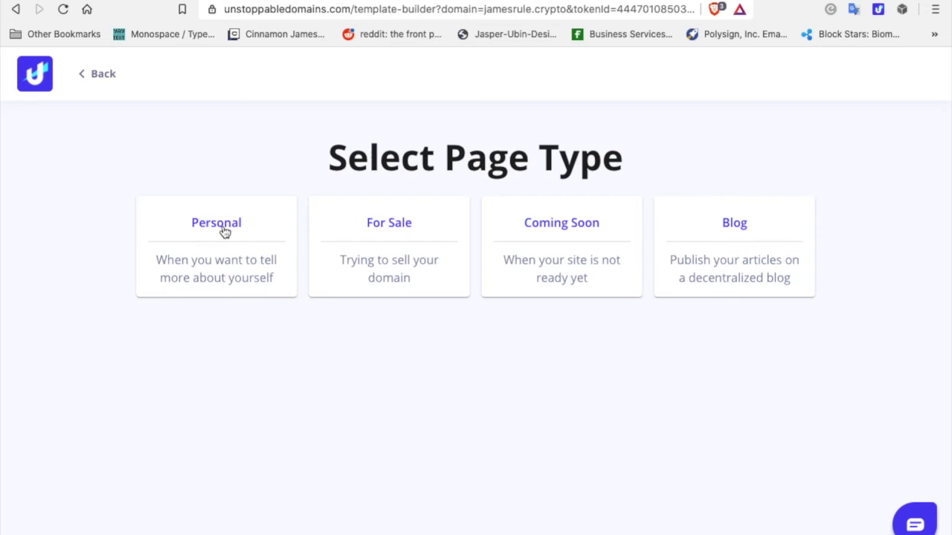
left_click(225, 233)
- Load the Minimalist template and check its image and tips settings without changing them
scroll(394, 325, "down", 1)
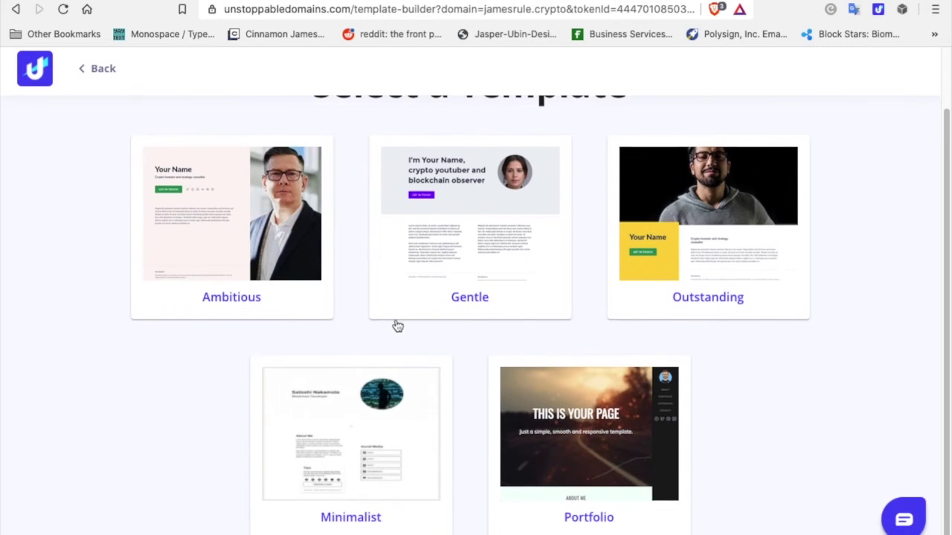
left_click(364, 527)
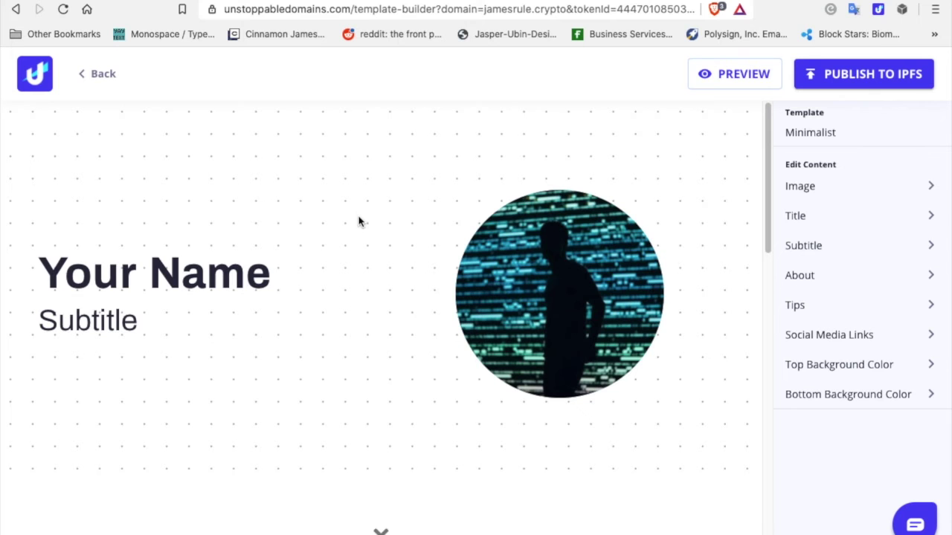
left_click(872, 185)
left_click(449, 379)
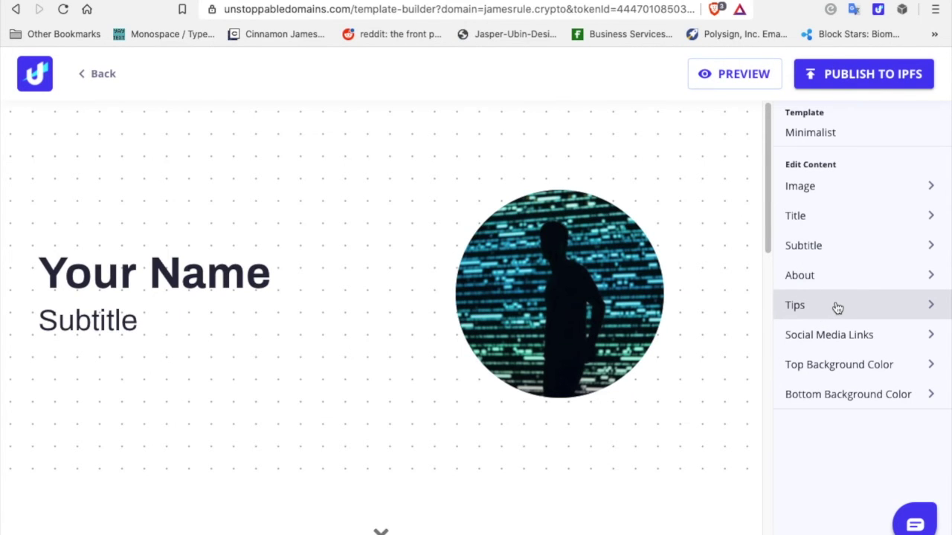
left_click(838, 306)
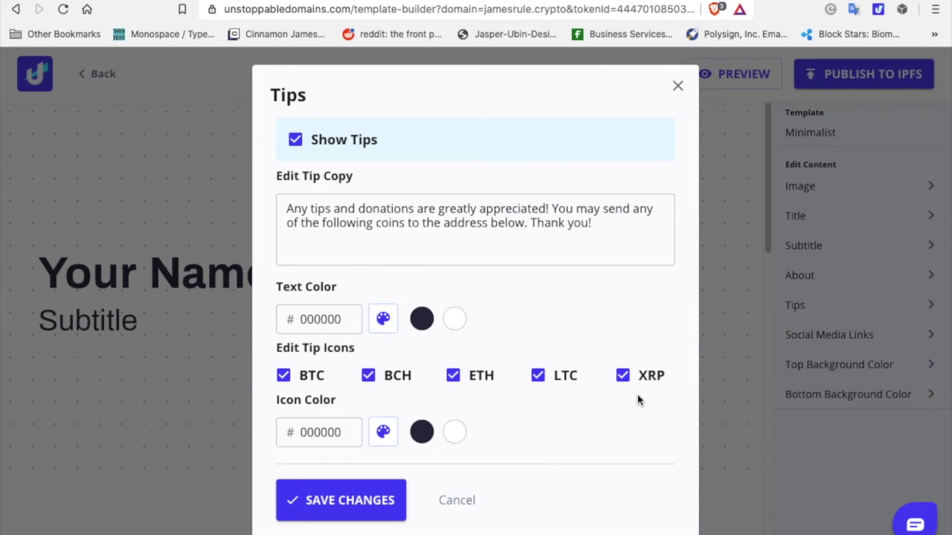
left_click(678, 87)
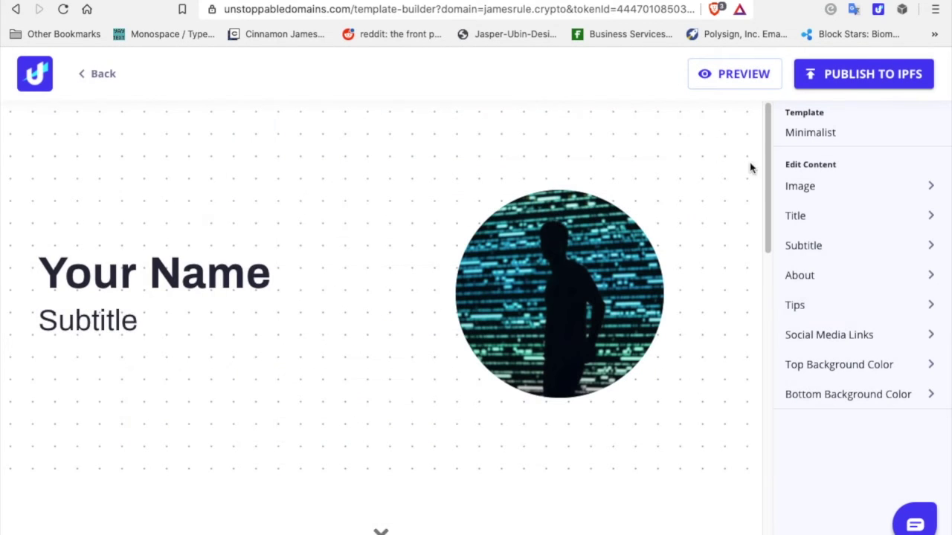
- Scroll the preview through About, Social Media and Tips, then back to the top
scroll(494, 349, "down", 2)
scroll(494, 353, "down", 3)
scroll(494, 356, "down", 3)
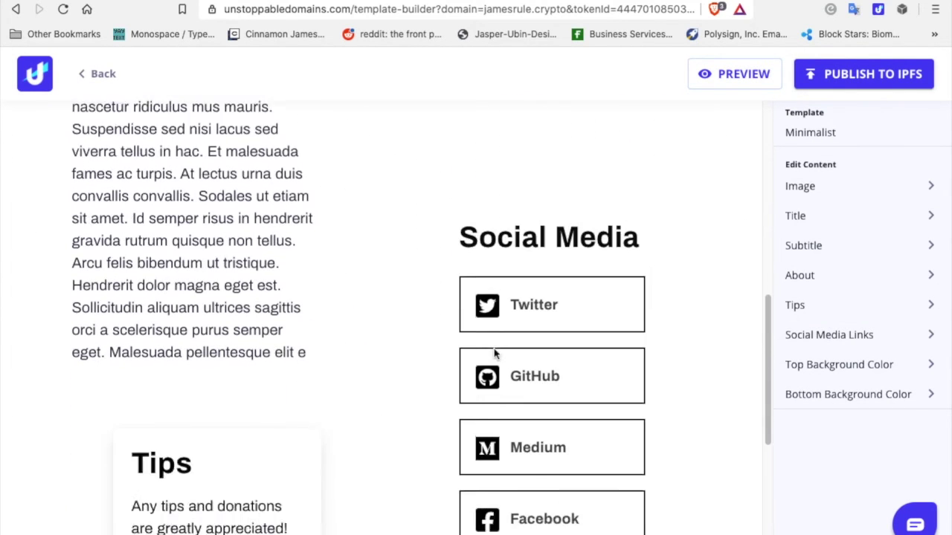
scroll(505, 298, "down", 2)
scroll(531, 130, "up", 1)
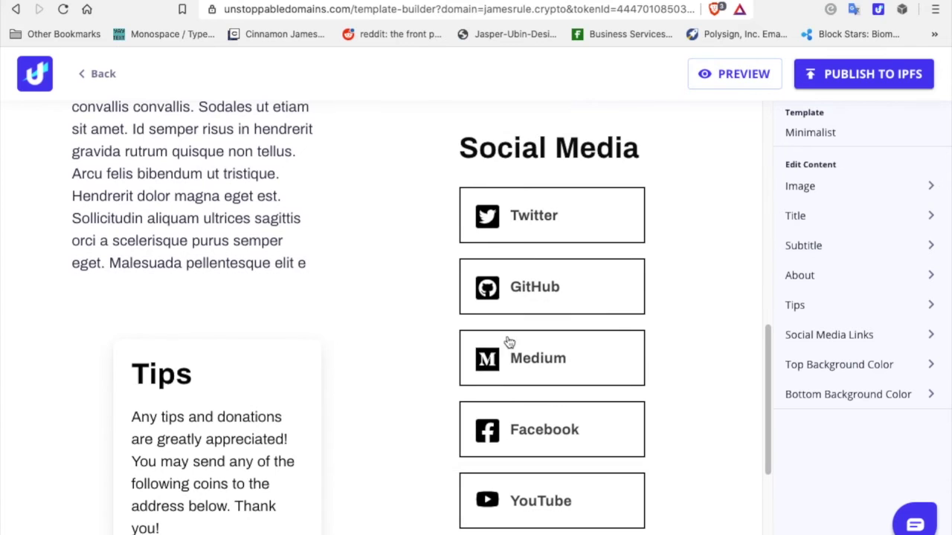
scroll(315, 364, "down", 3)
scroll(315, 364, "up", 3)
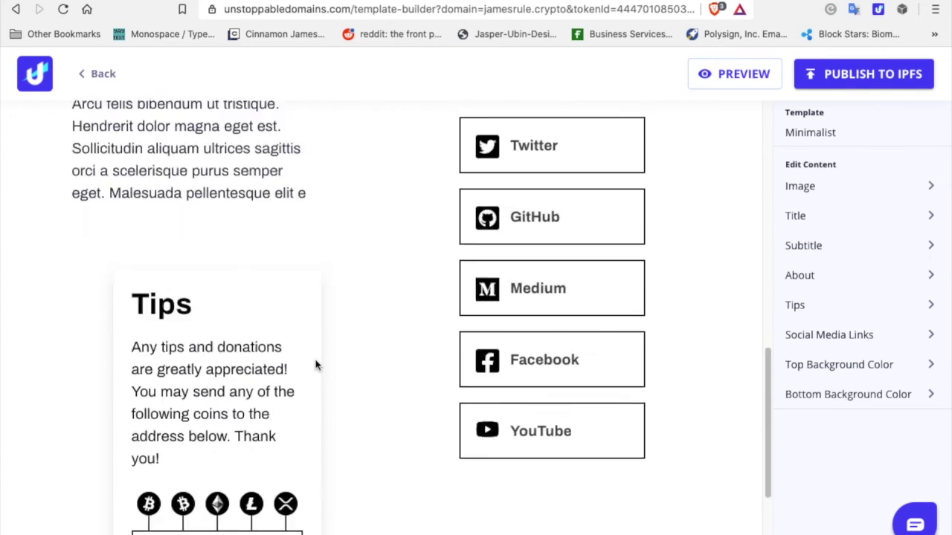
scroll(315, 364, "up", 9)
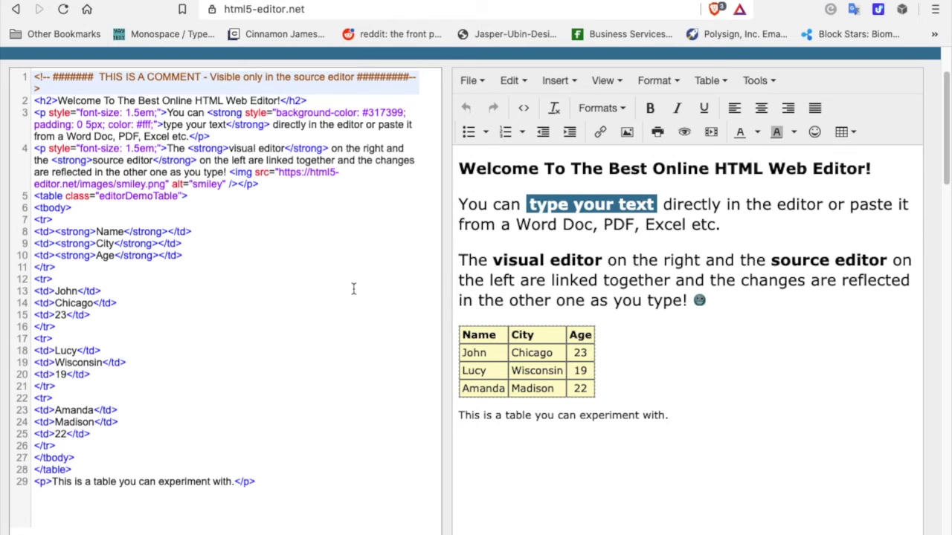
scroll(353, 289, "up", 3)
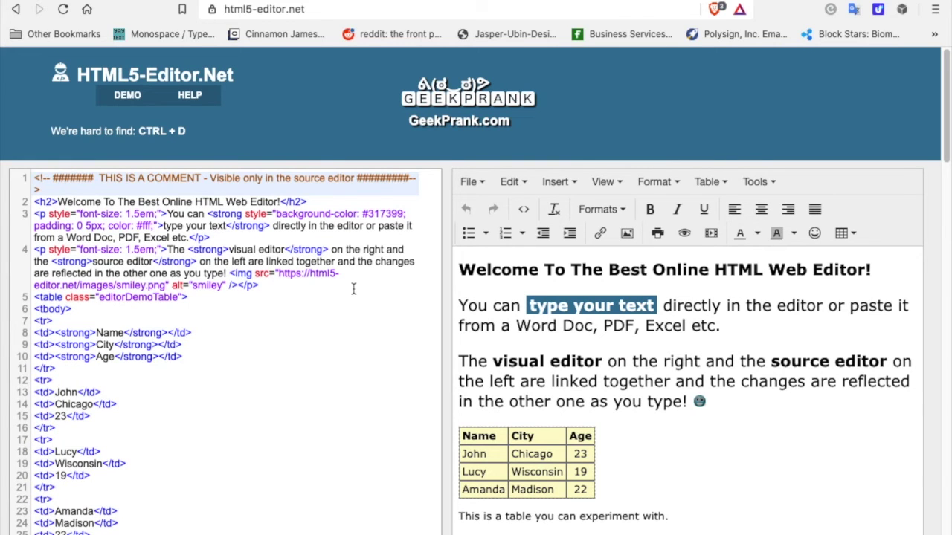
scroll(353, 289, "down", 3)
scroll(353, 289, "up", 1)
scroll(353, 289, "down", 1)
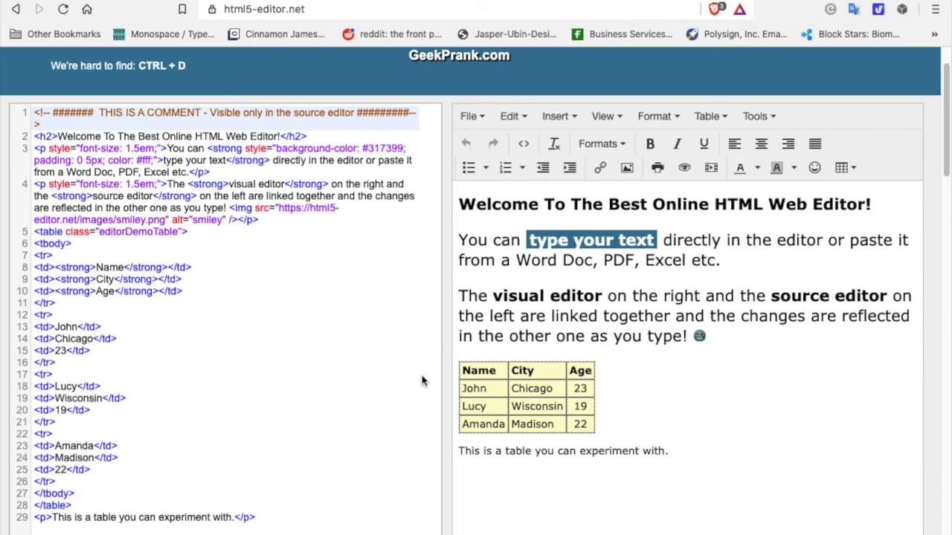
scroll(422, 381, "up", 2)
scroll(422, 381, "down", 4)
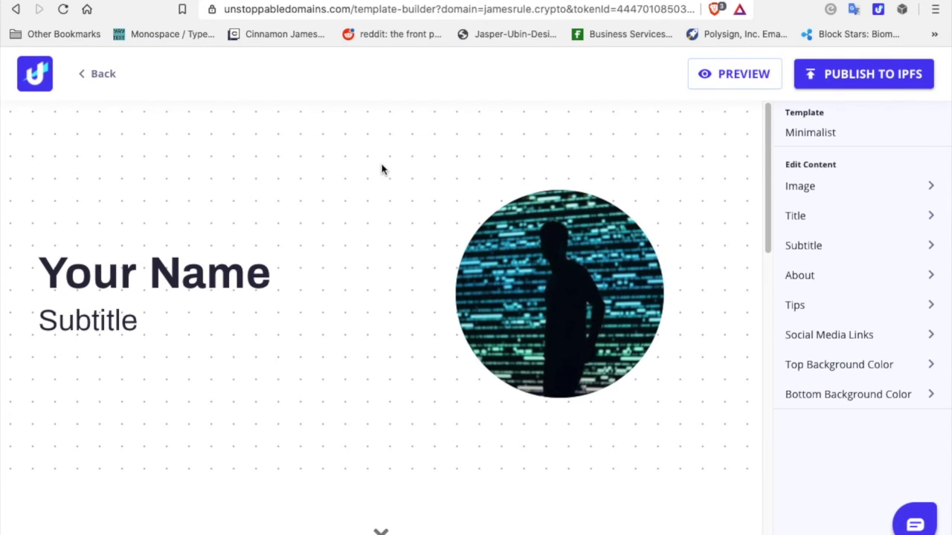
- Discard the unpublished template and back out to jamesrule.crypto's management page
left_click(96, 78)
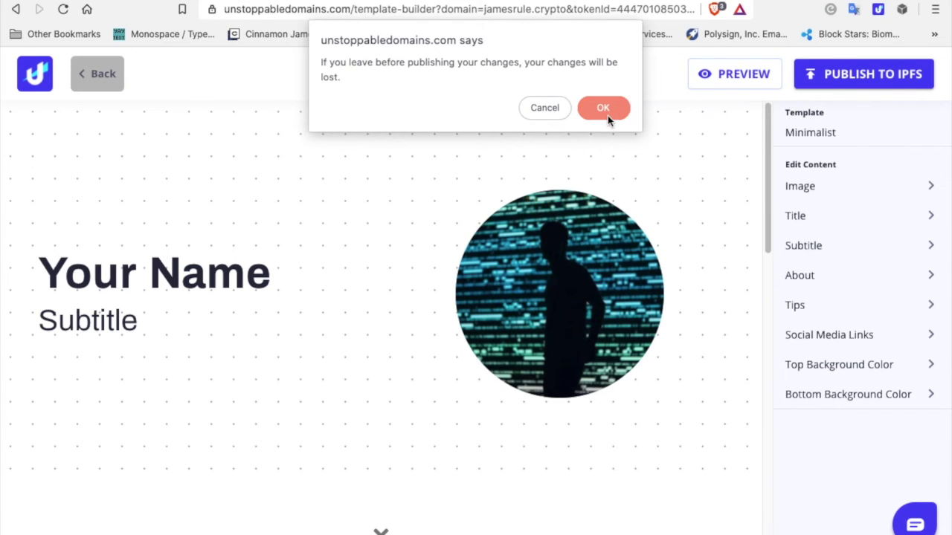
left_click(606, 109)
left_click(101, 76)
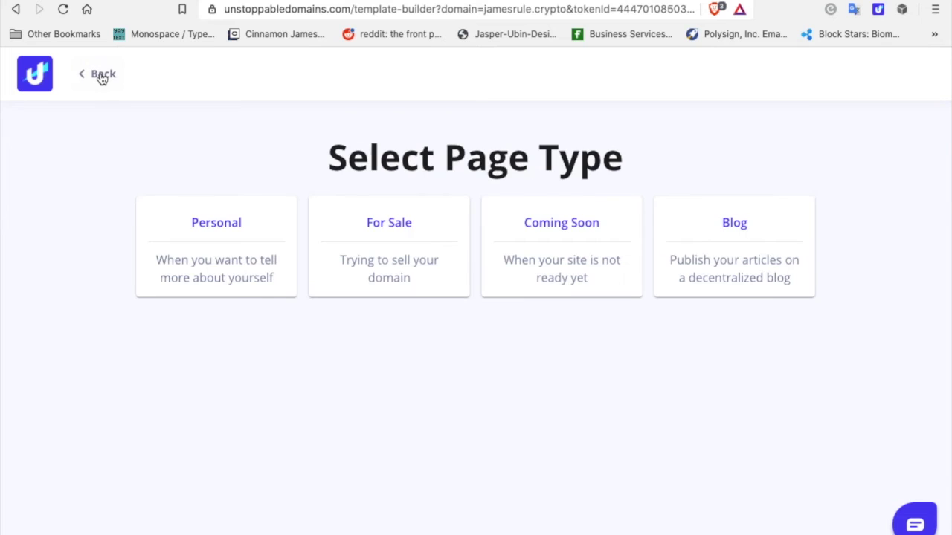
left_click(102, 77)
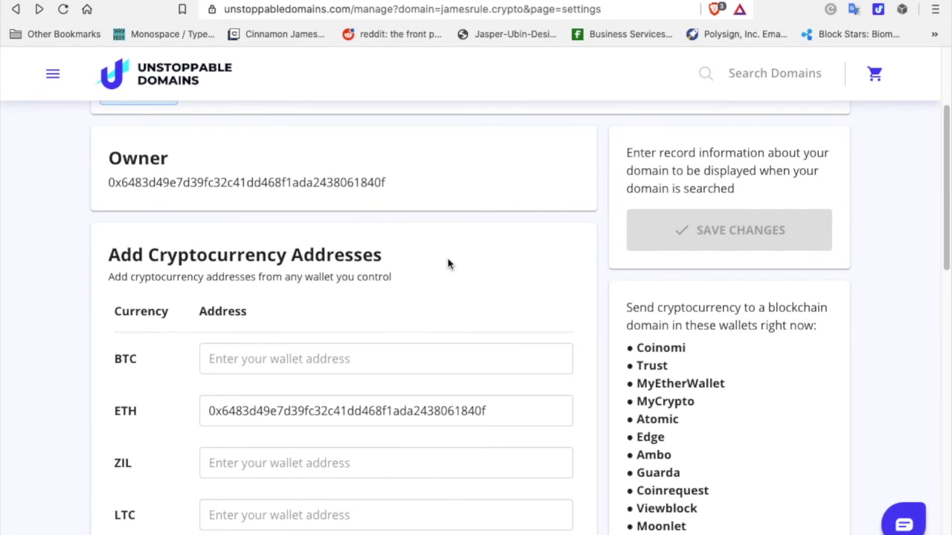
- Show jamesrule.crypto's Website tab with its template and IPFS hash
scroll(448, 263, "down", 5)
scroll(448, 264, "down", 5)
scroll(448, 263, "up", 15)
scroll(448, 264, "down", 1)
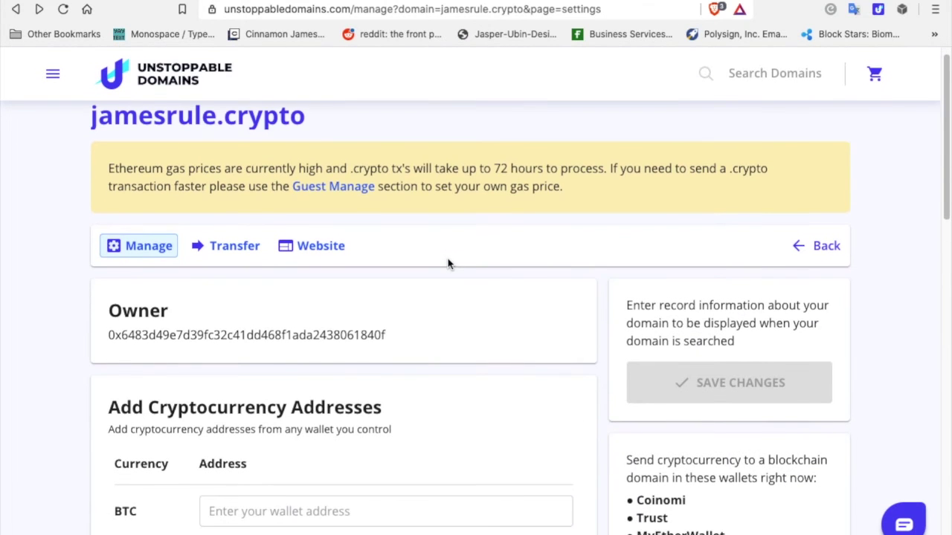
left_click(314, 250)
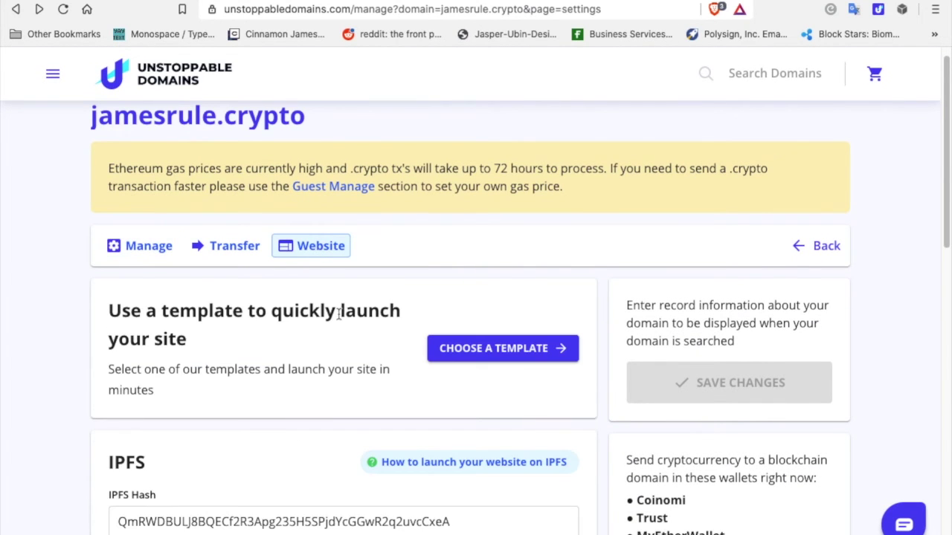
scroll(339, 344, "down", 1)
scroll(338, 344, "down", 6)
scroll(340, 342, "up", 1)
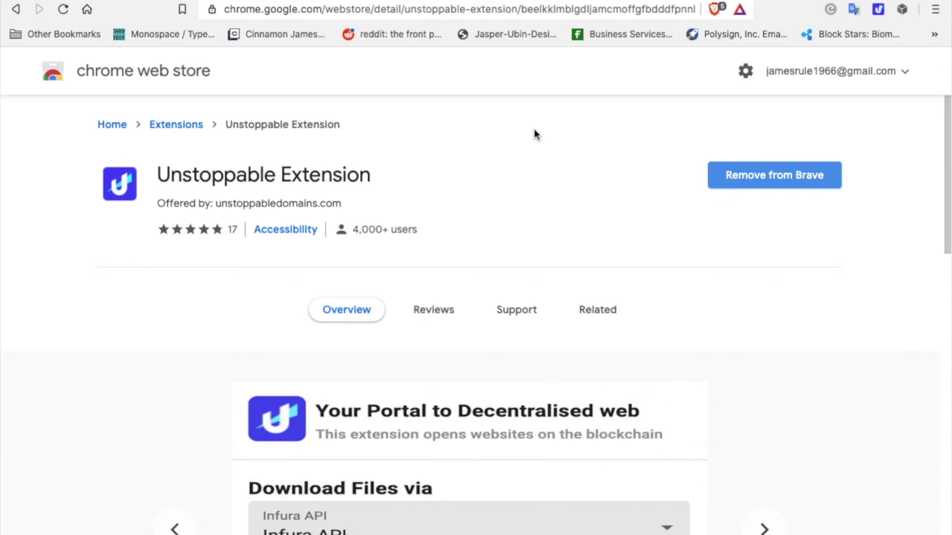
- Scroll through the Unstoppable Extension's Overview and Additional Information in the Chrome Web Store
scroll(534, 134, "down", 3)
scroll(534, 134, "down", 3)
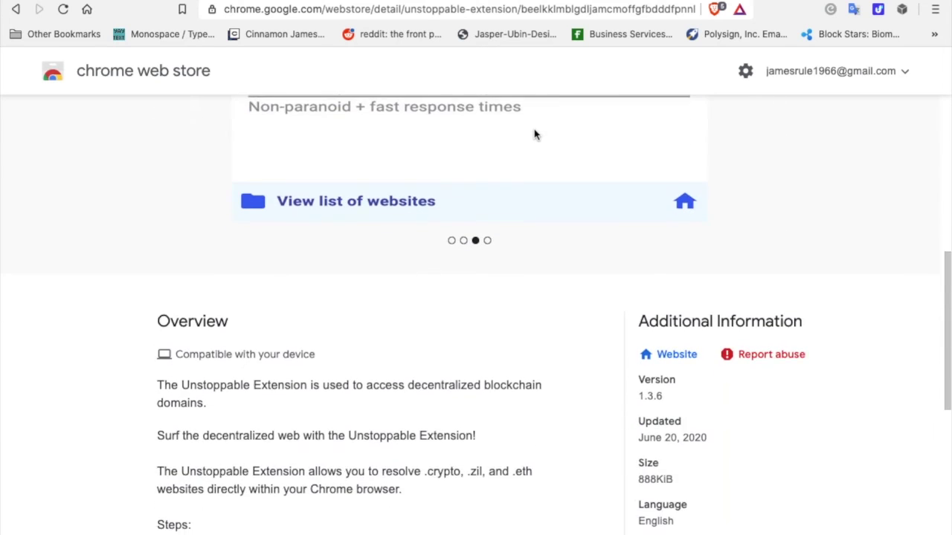
scroll(534, 134, "down", 2)
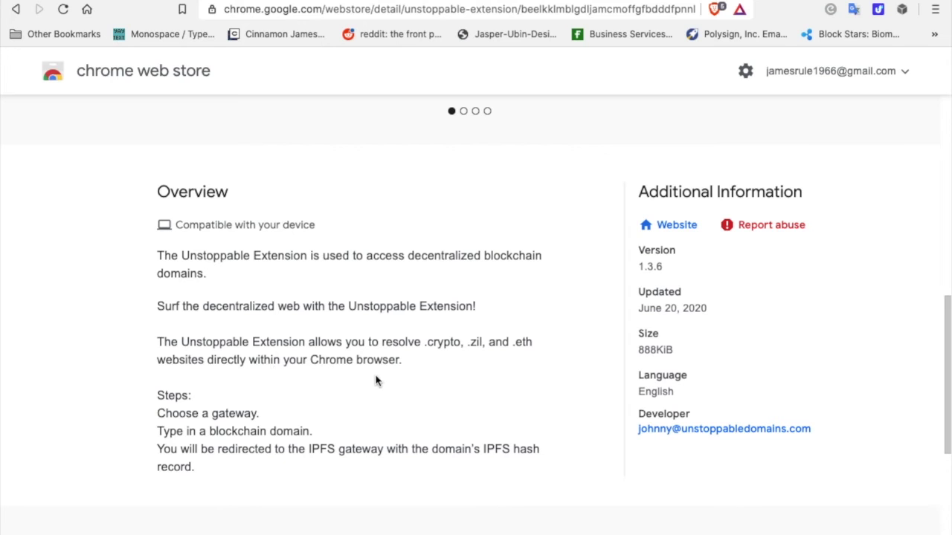
scroll(375, 381, "up", 5)
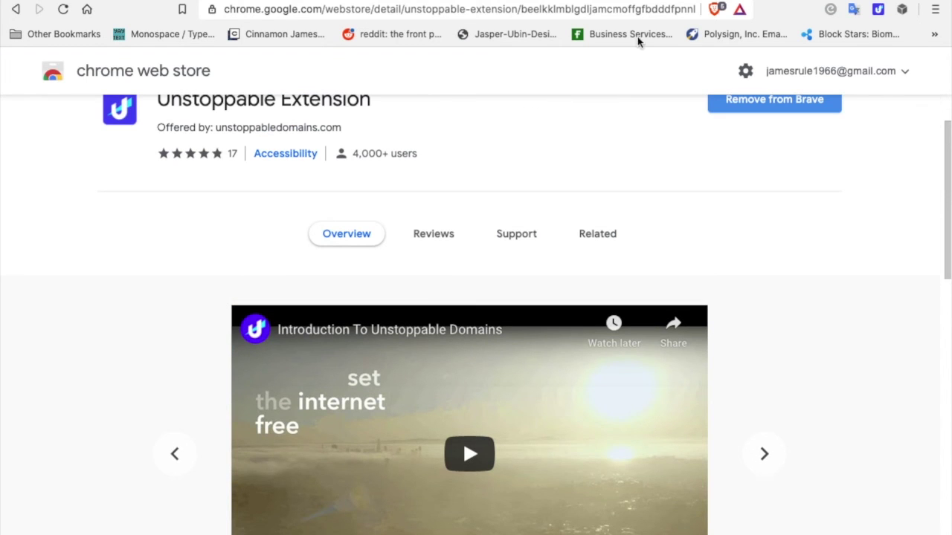
- Go to jamesrule.crypto in a new browser tab
key("ctrl+t")
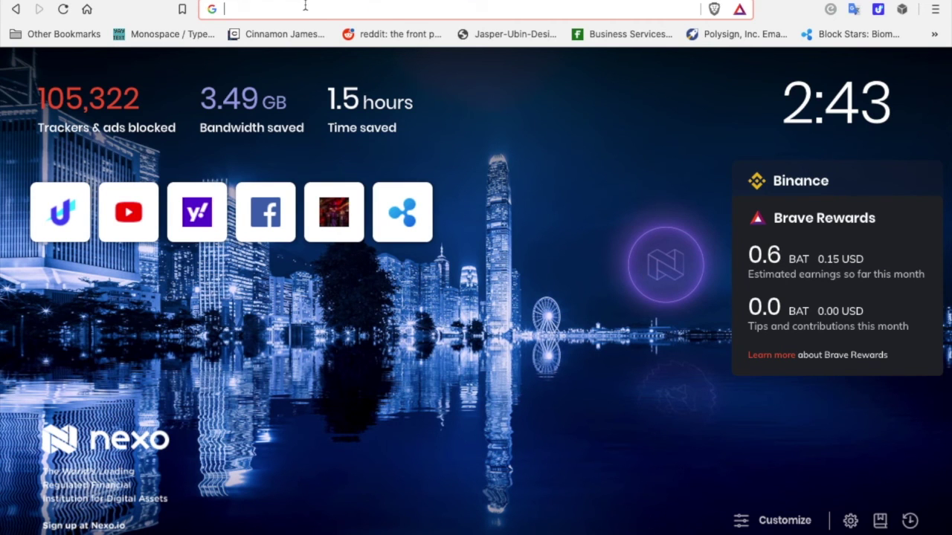
type("james")
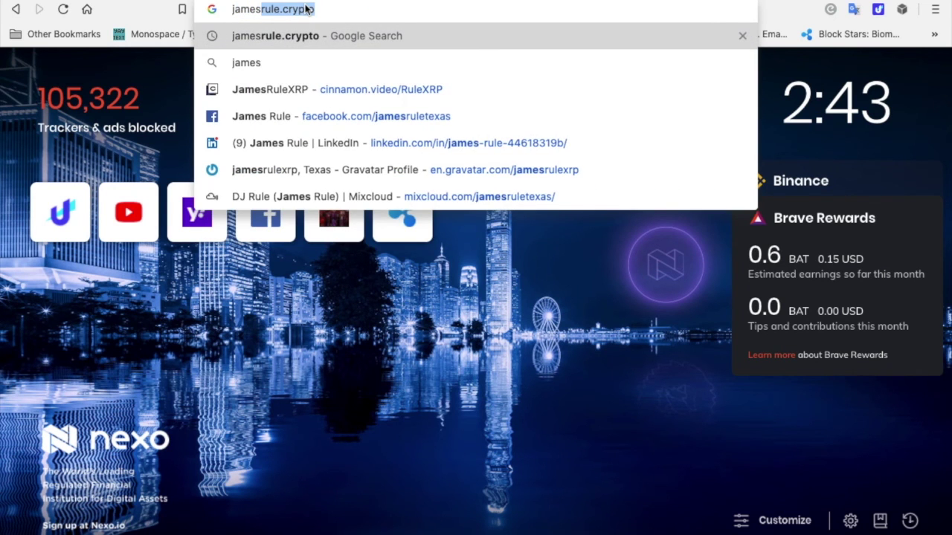
key("Return")
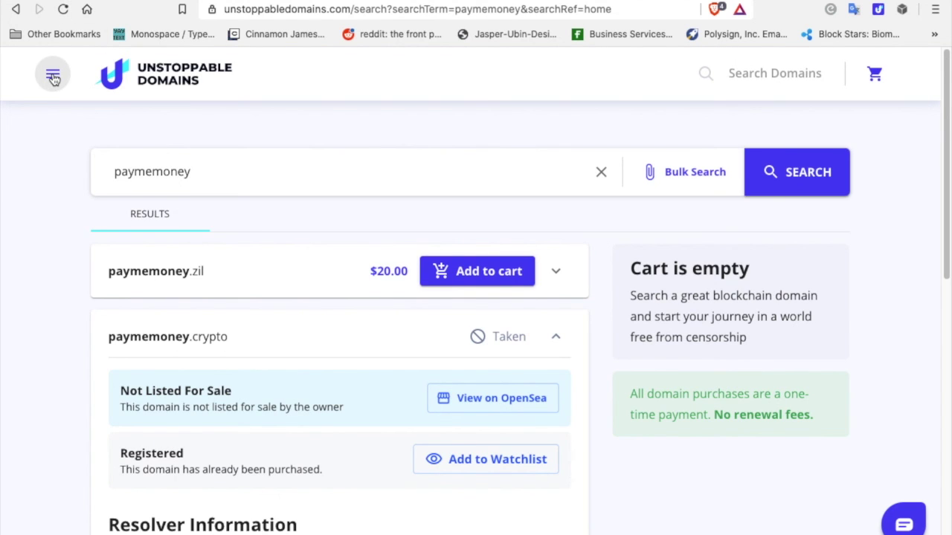
- Leave the paymemoney search results for the Unstoppable Domains home page via the header logo
left_click(201, 72)
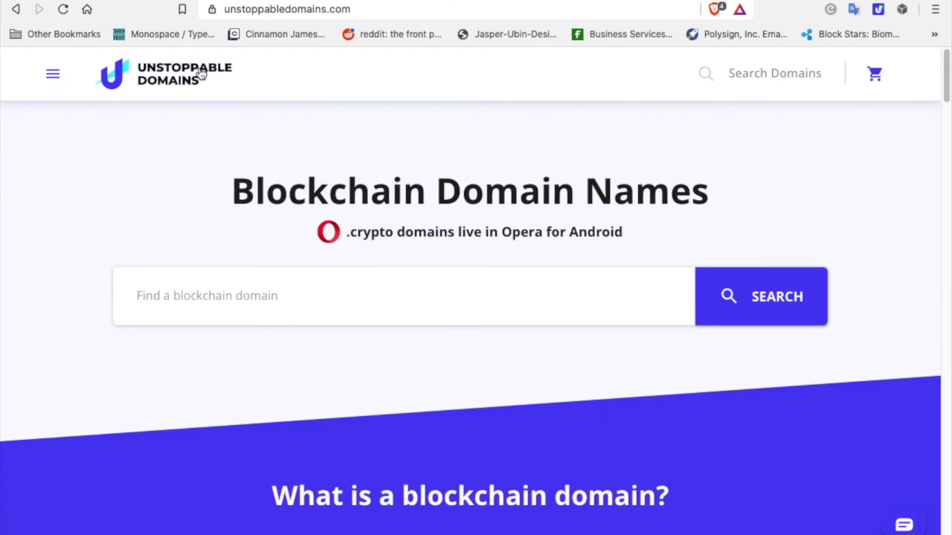